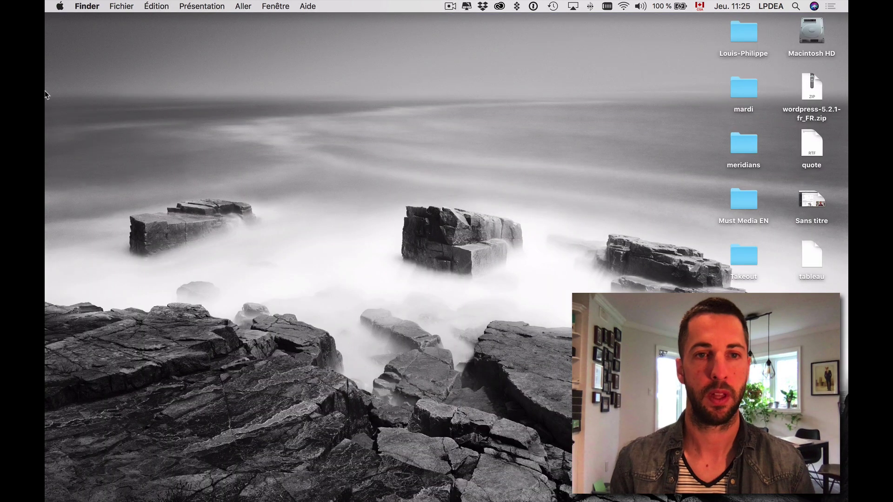
# Launch MAMP and set its Web Server document root to a new Sites/logoplanete-exemple folder.
pyautogui.moveTo(48, 93)
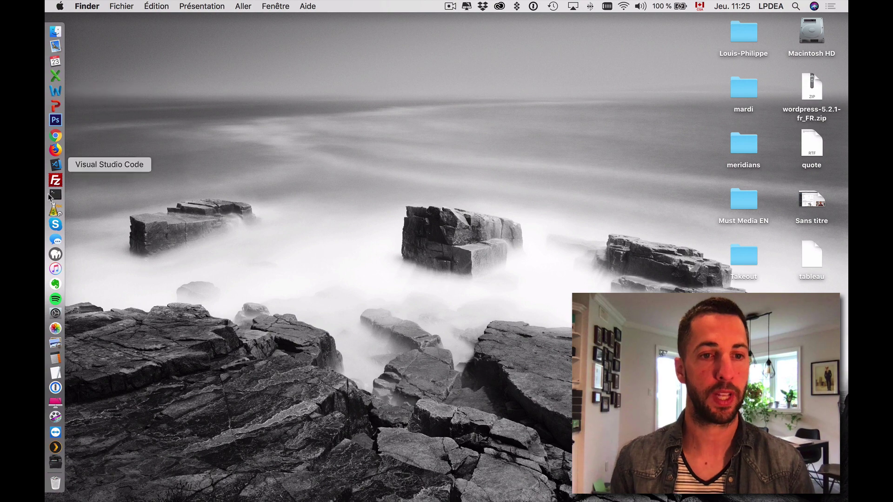
pyautogui.click(55, 255)
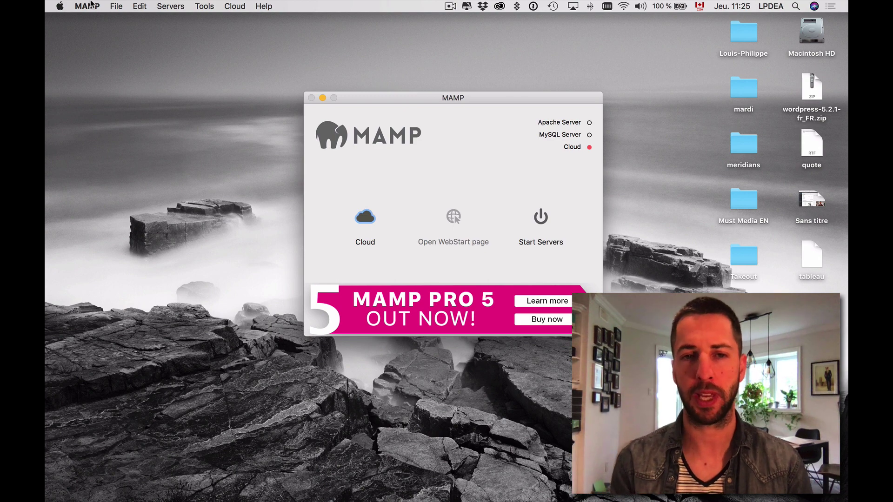
pyautogui.click(87, 6)
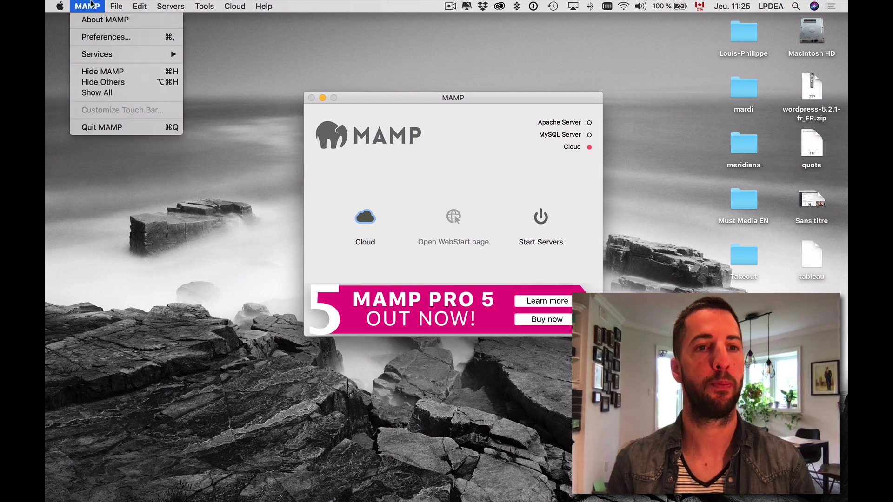
pyautogui.click(89, 38)
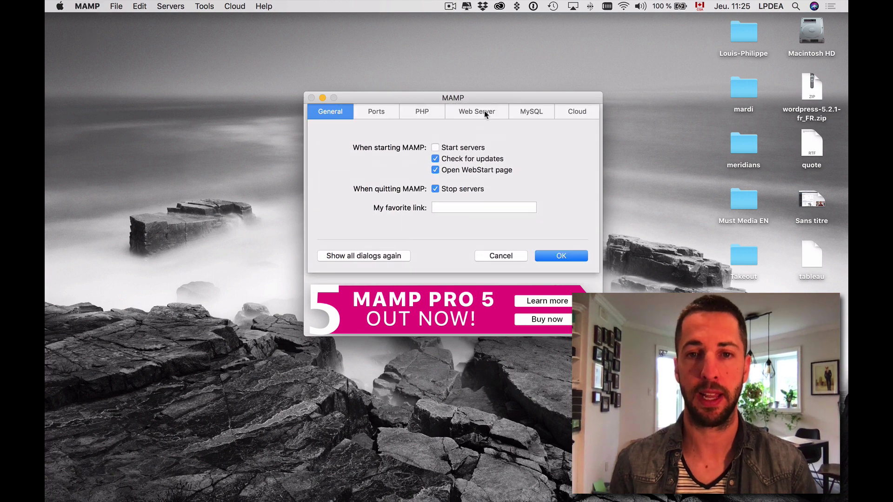
pyautogui.click(484, 113)
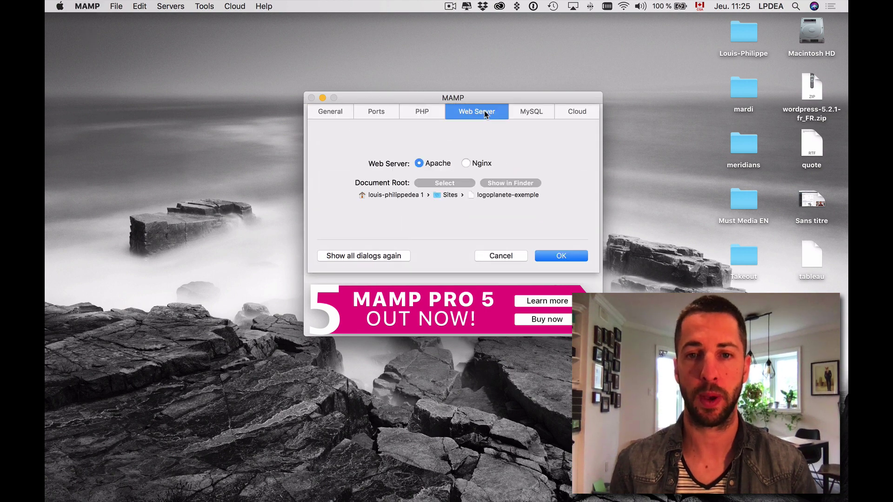
pyautogui.click(447, 183)
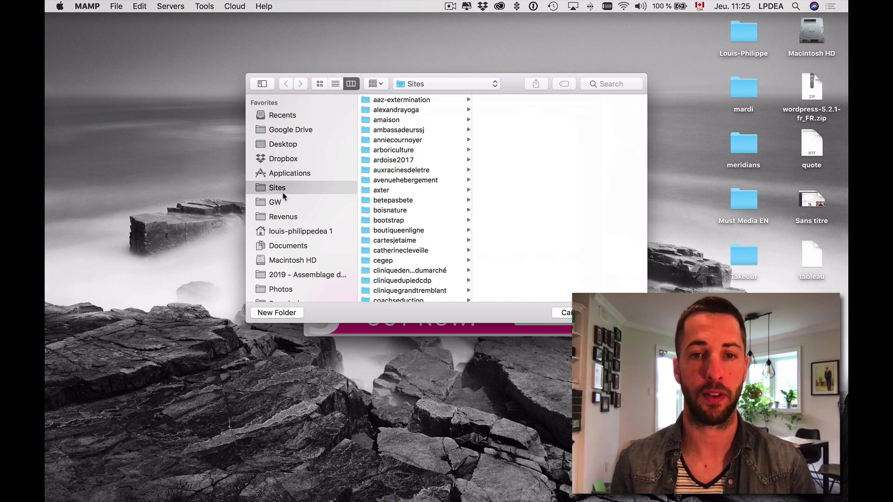
pyautogui.click(282, 312)
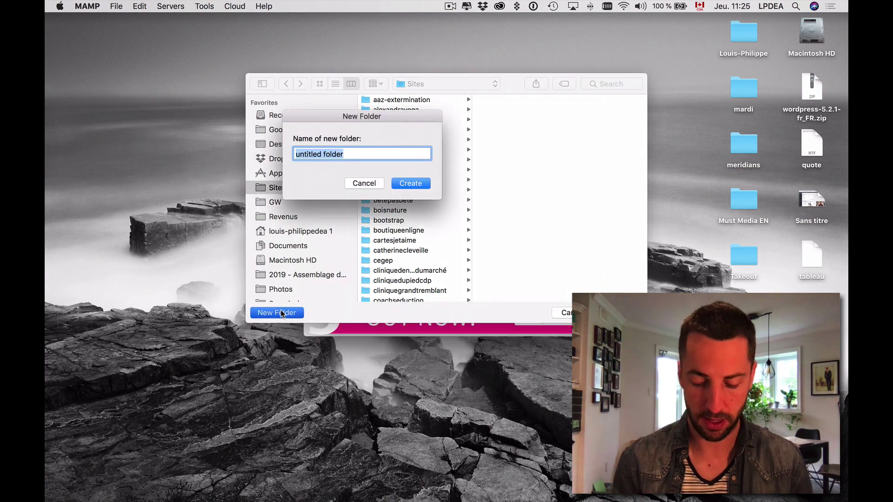
pyautogui.write('logoplanete')
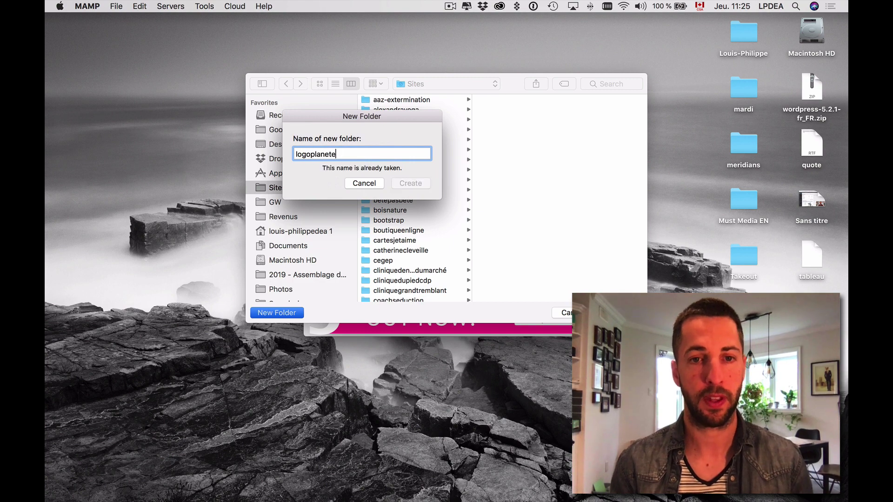
pyautogui.write('-exemple')
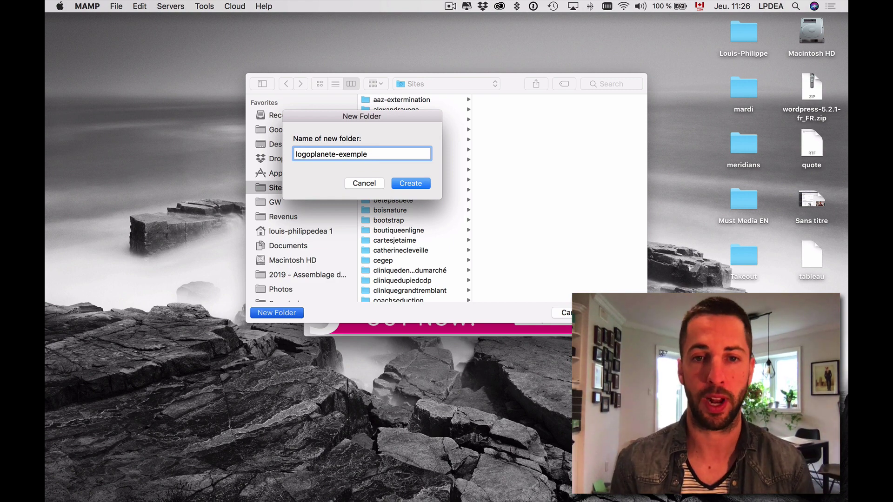
pyautogui.press('Return')
pyautogui.scroll(-3, 403, 218)
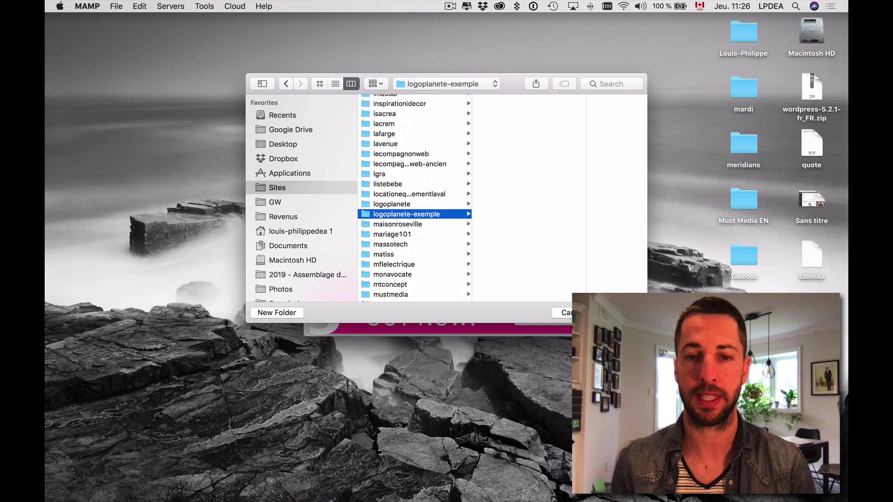
pyautogui.click(618, 313)
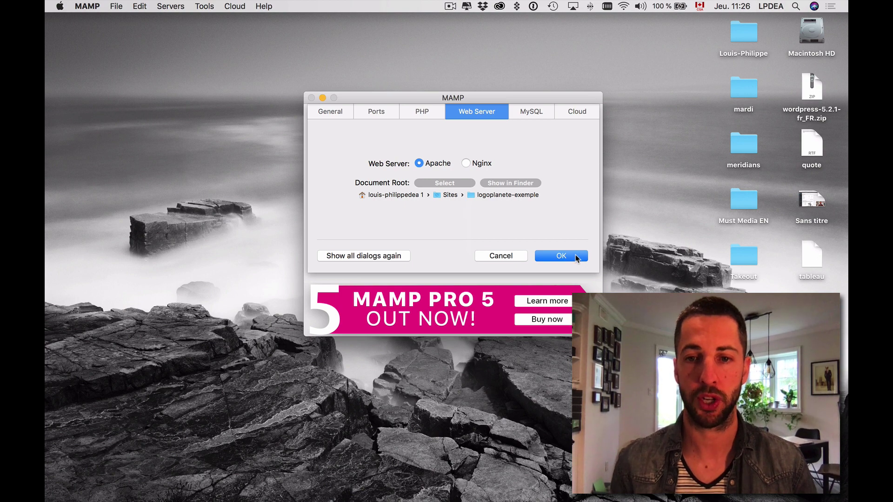
pyautogui.click(576, 258)
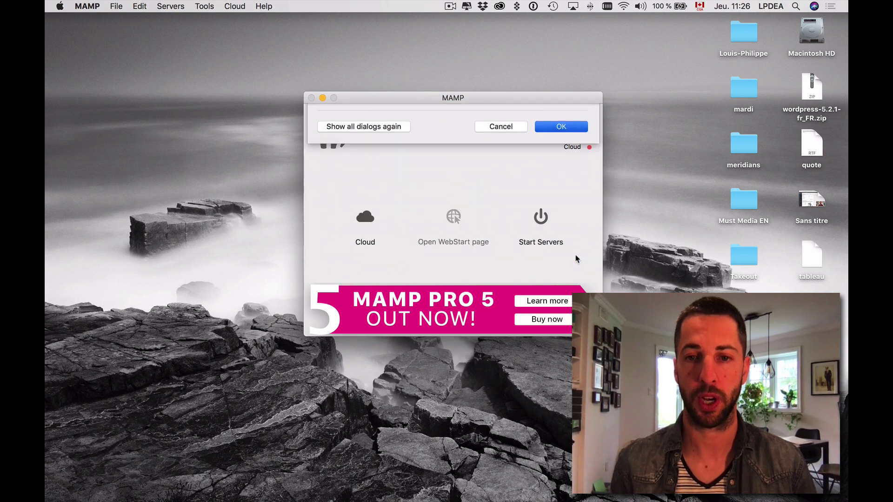
# Start the Apache and MySQL servers and open phpMyAdmin from the WebStart page.
pyautogui.click(540, 218)
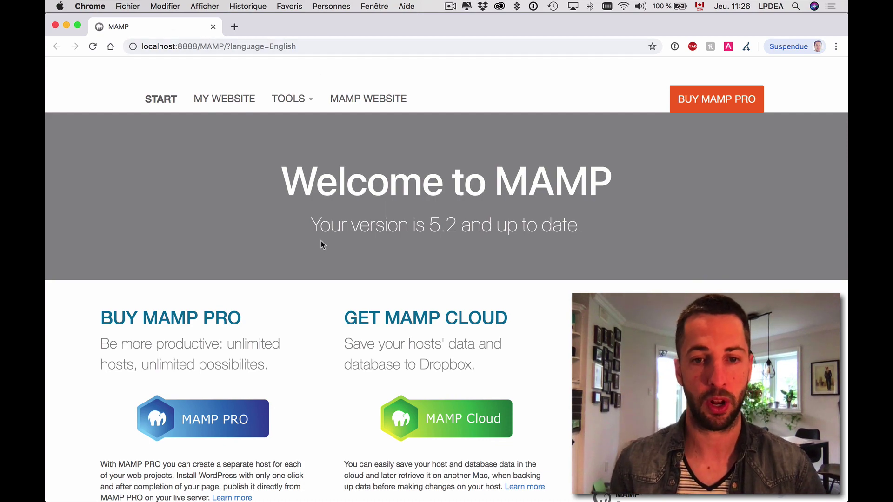
pyautogui.scroll(-10, 322, 244)
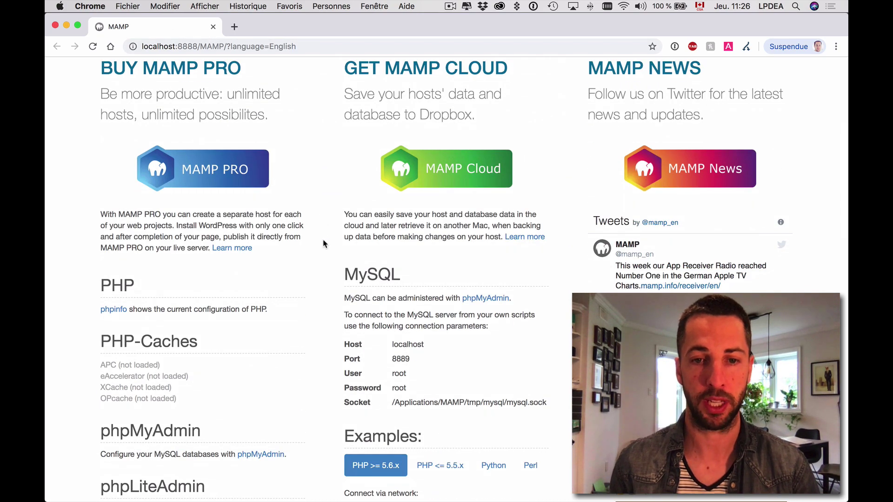
pyautogui.scroll(10, 324, 243)
pyautogui.scroll(-5, 324, 242)
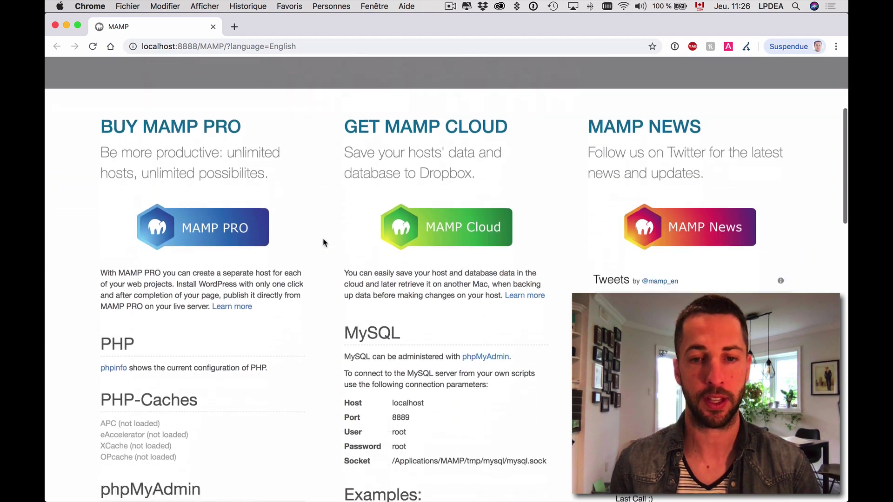
pyautogui.scroll(-3, 324, 242)
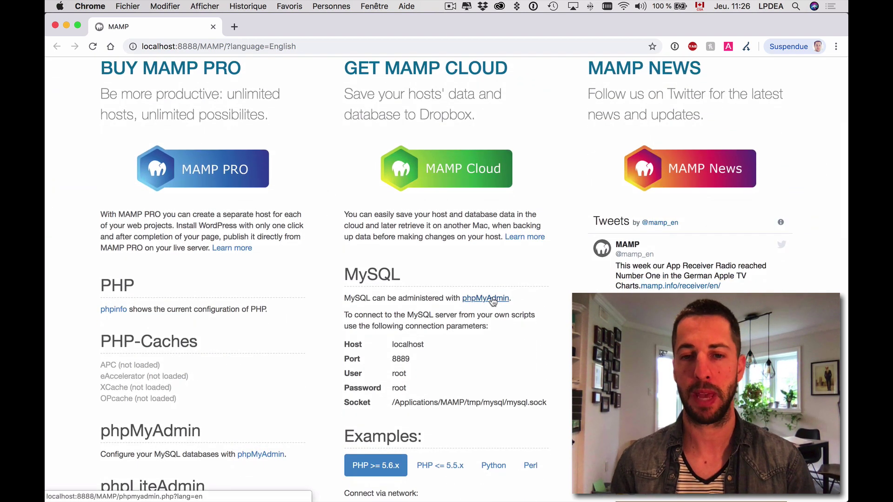
pyautogui.click(492, 299)
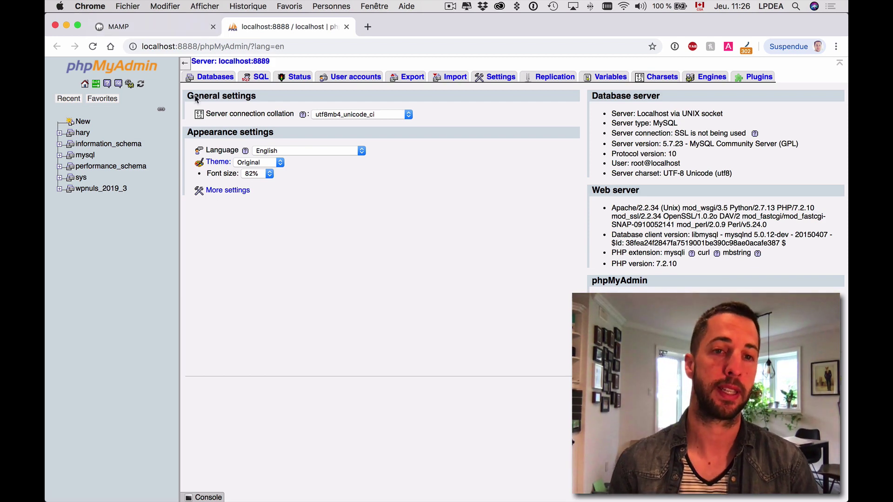
# Create the empty logoplanete database, close the phpMyAdmin tab and select the address path.
pyautogui.click(208, 80)
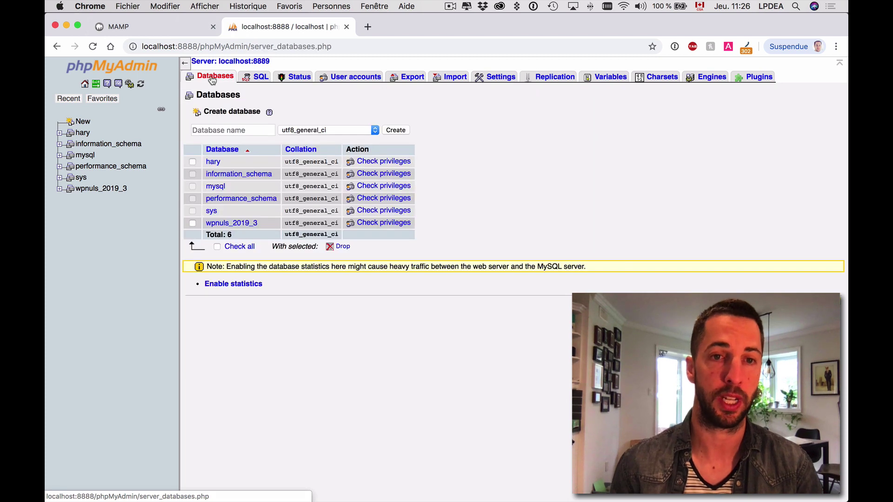
pyautogui.click(219, 131)
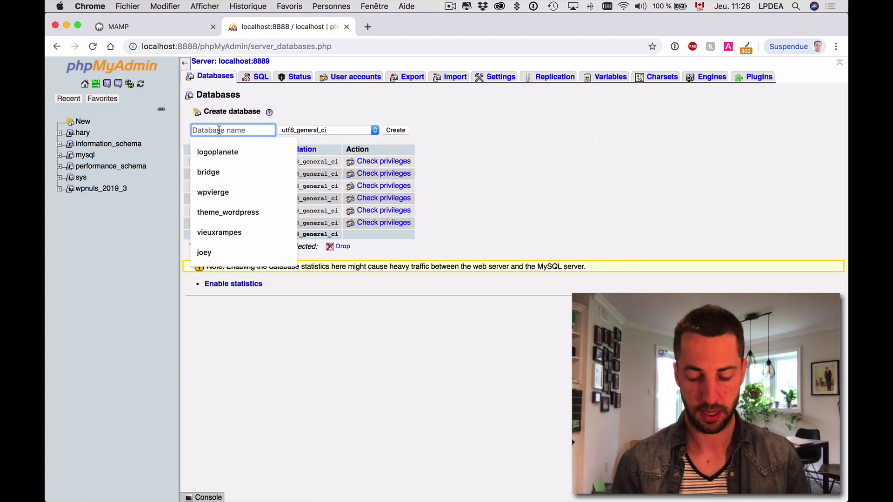
pyautogui.write('logoplanete')
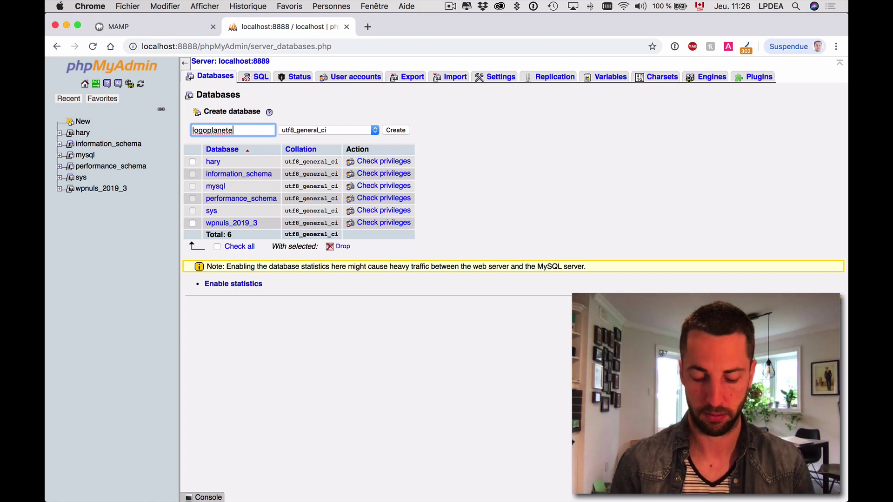
pyautogui.click(397, 130)
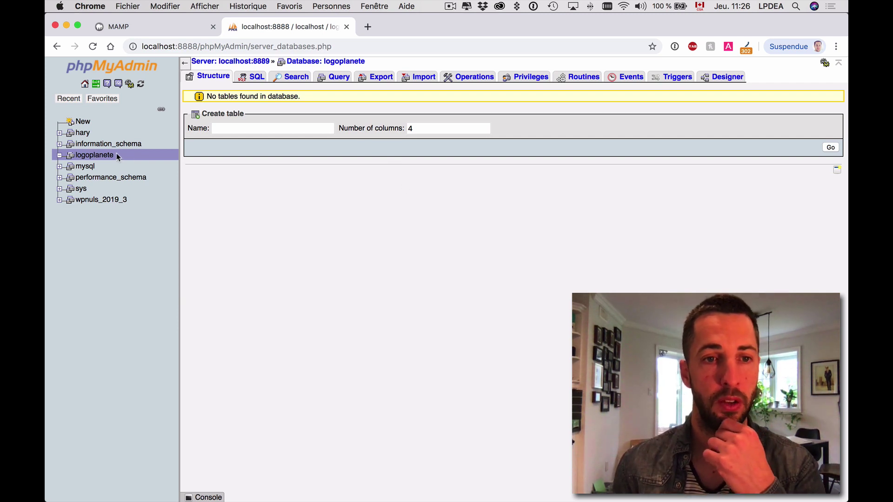
pyautogui.click(347, 28)
pyautogui.moveTo(198, 46); pyautogui.dragTo(311, 46)
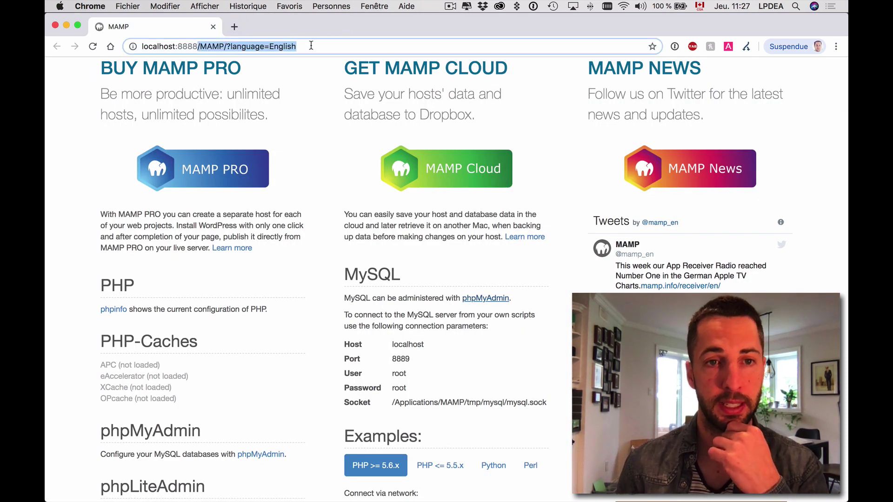
# Trim the address to localhost:8888 and load it, showing an empty Index of / listing.
pyautogui.press('BackSpace')
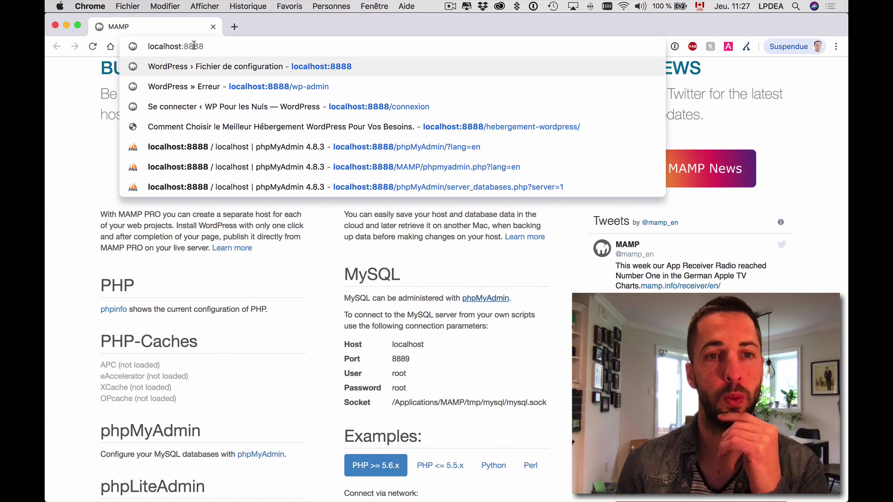
pyautogui.press('Return')
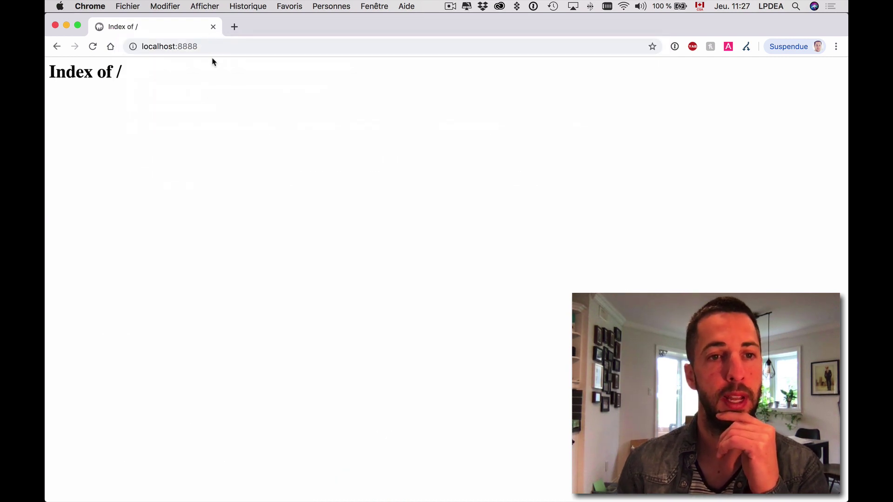
pyautogui.moveTo(124, 70); pyautogui.dragTo(53, 65)
pyautogui.click(156, 73)
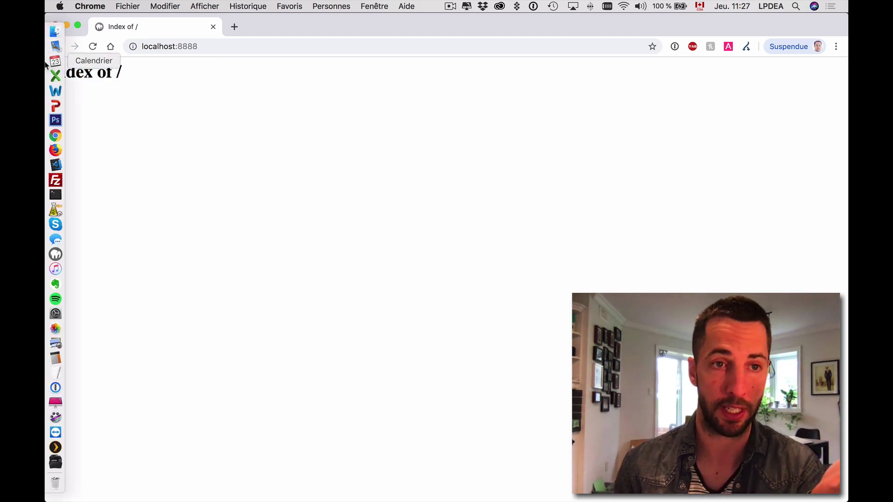
# Check in Finder column view that Sites/logoplanete-exemple contains 0 items.
pyautogui.click(56, 31)
pyautogui.click(272, 196)
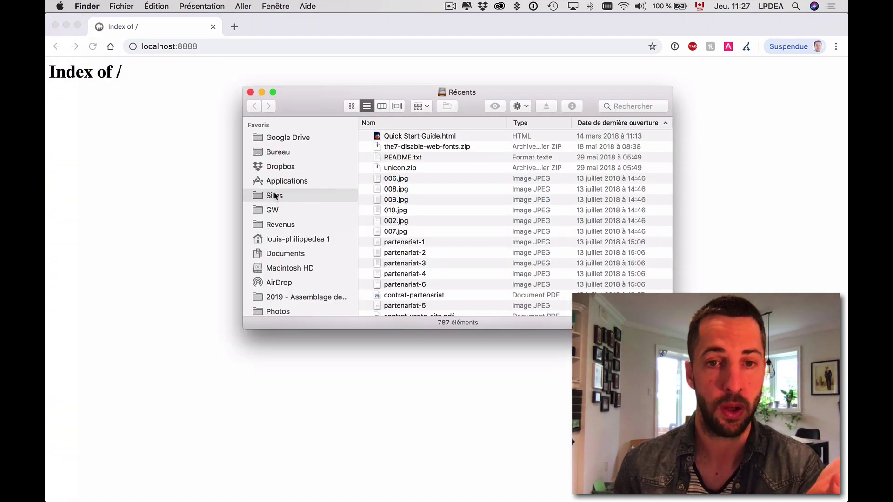
pyautogui.scroll(-2, 448, 201)
pyautogui.click(381, 106)
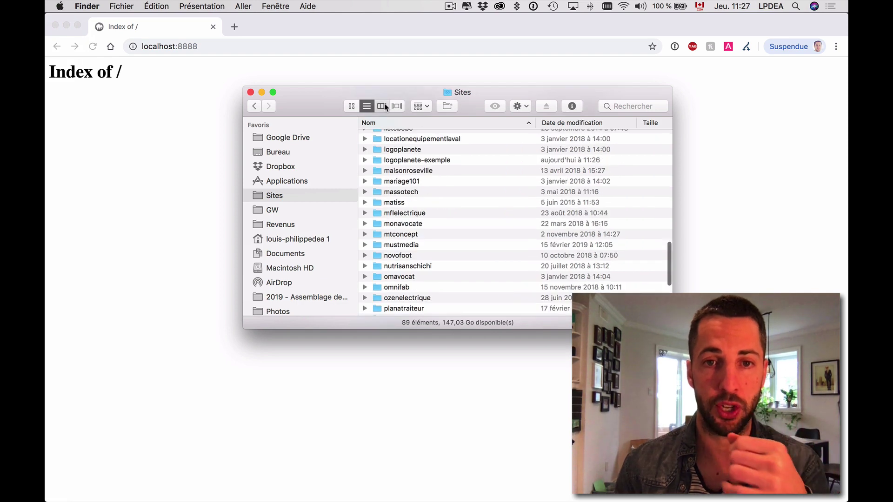
pyautogui.scroll(-5, 417, 206)
pyautogui.scroll(-15, 417, 206)
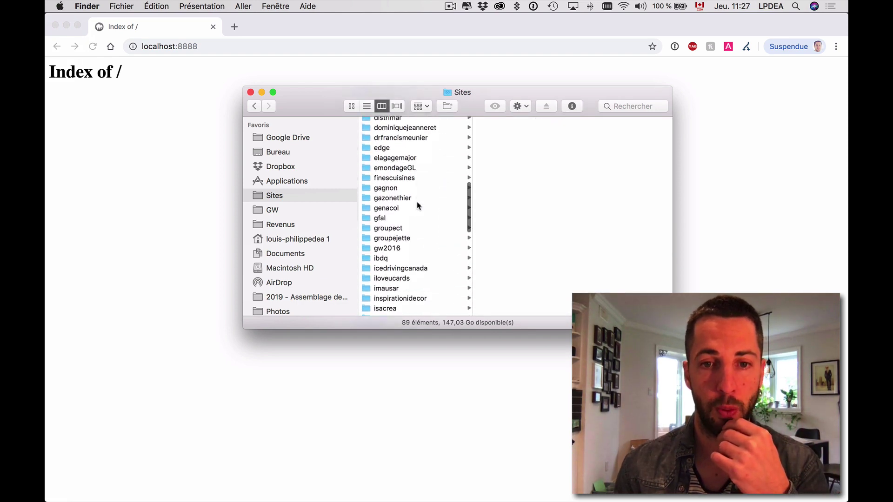
pyautogui.scroll(5, 418, 273)
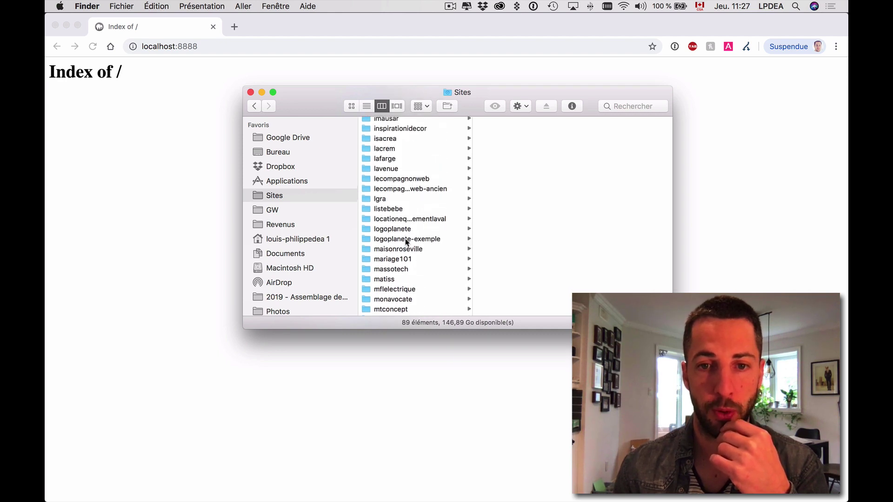
pyautogui.click(404, 239)
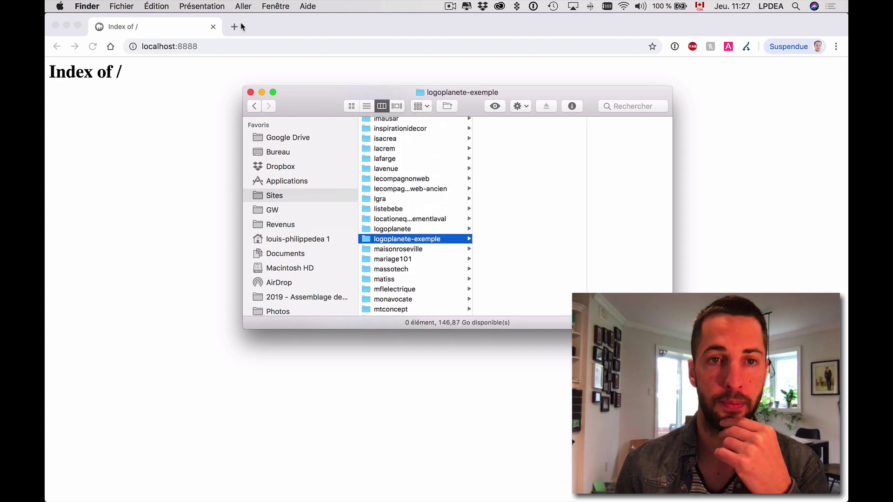
pyautogui.click(236, 27)
# Search 'télécharger wordpress' and go to the fr.wordpress.org download page.
pyautogui.write('télécha')
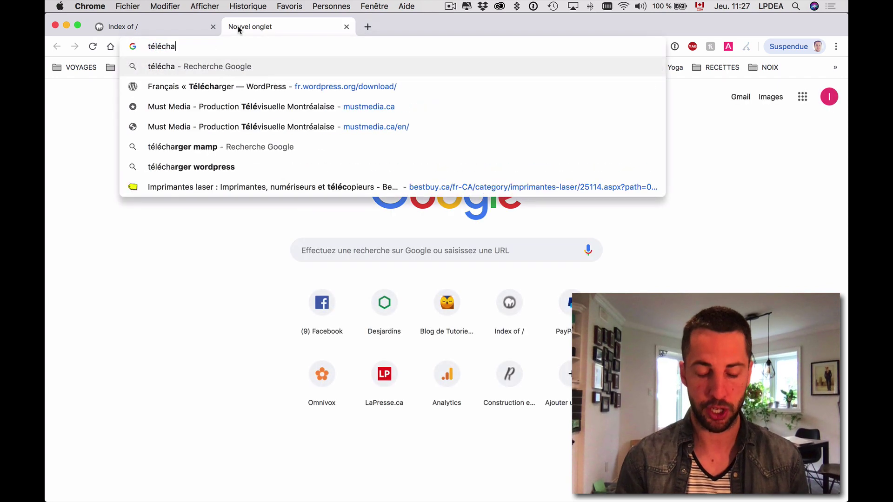
pyautogui.write('rger wordpress')
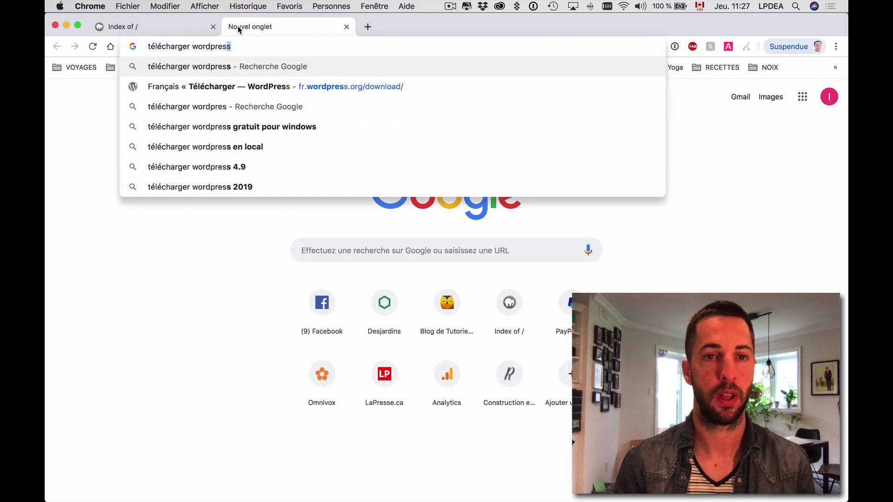
pyautogui.press('Return')
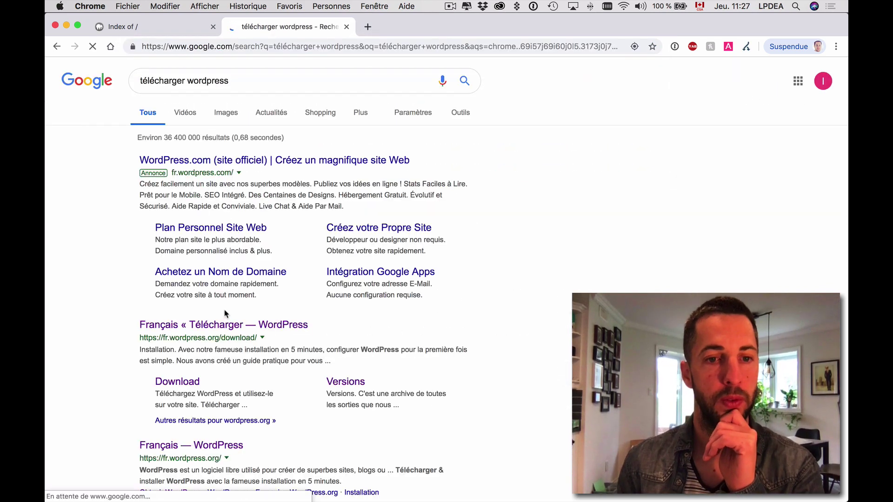
pyautogui.scroll(-1, 221, 325)
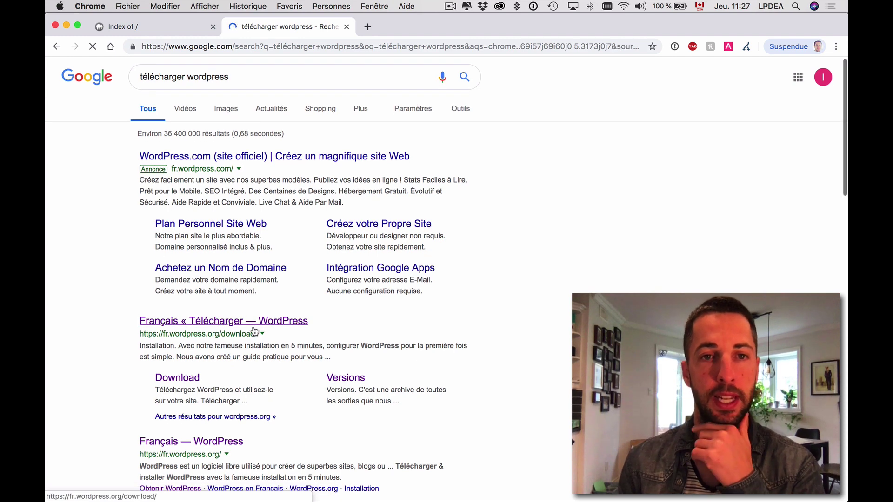
pyautogui.click(282, 325)
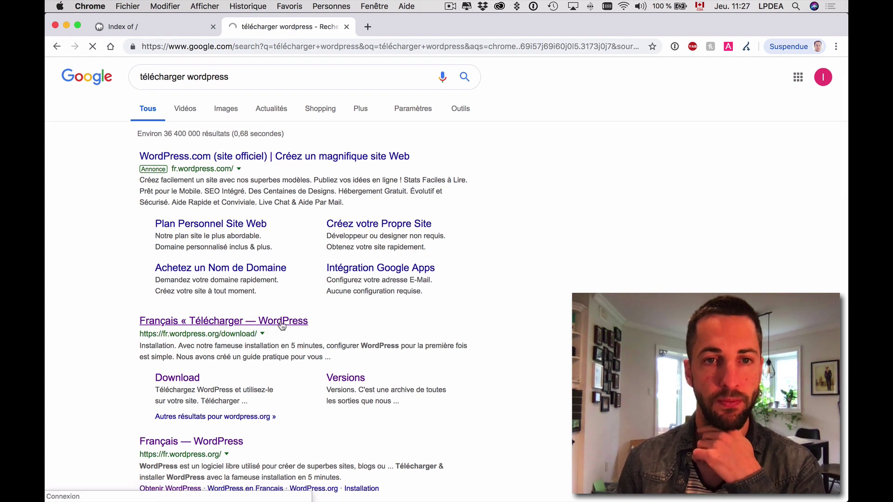
pyautogui.scroll(-2, 487, 255)
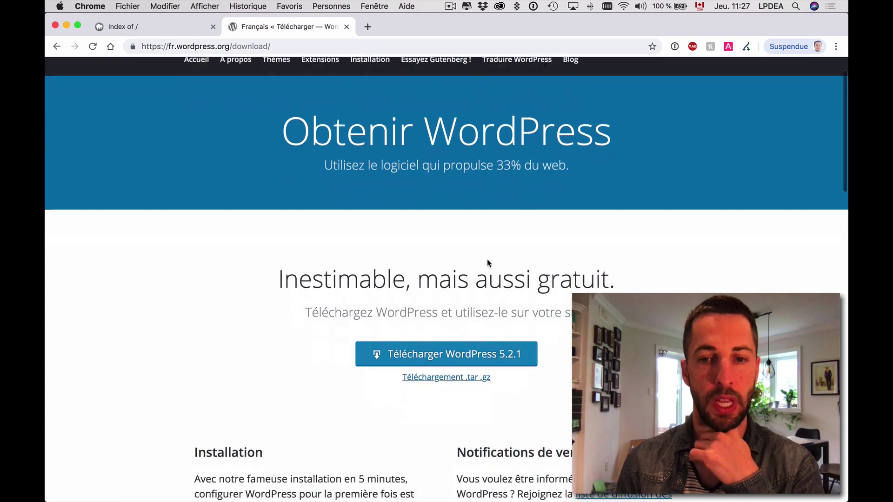
pyautogui.scroll(-1, 487, 263)
# Download the WordPress 5.2.1 zip, open it, and minimize Chrome.
pyautogui.click(473, 329)
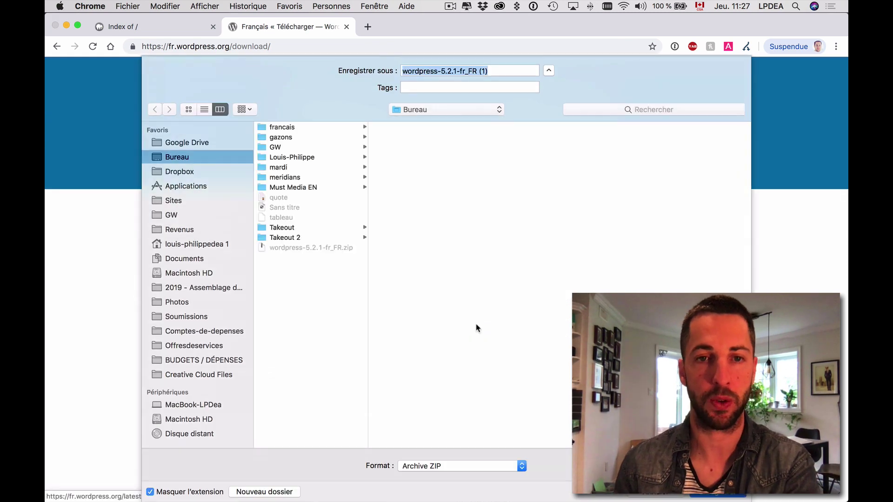
pyautogui.press('Return')
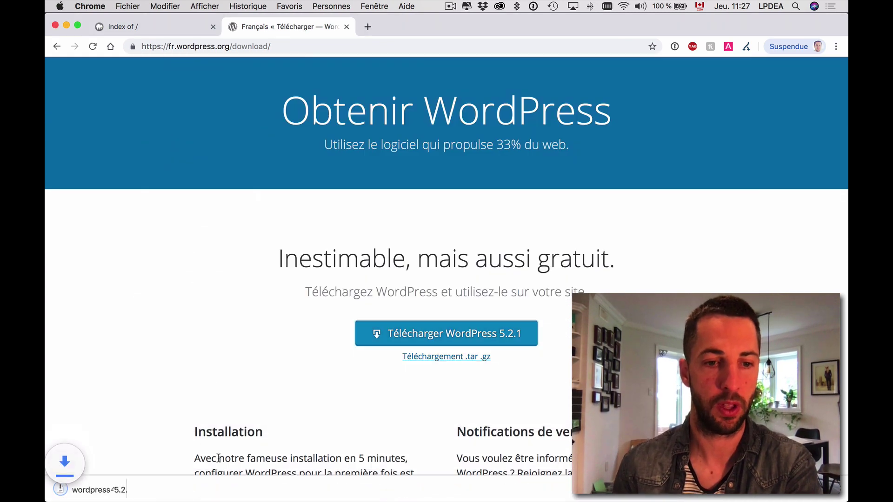
pyautogui.click(99, 490)
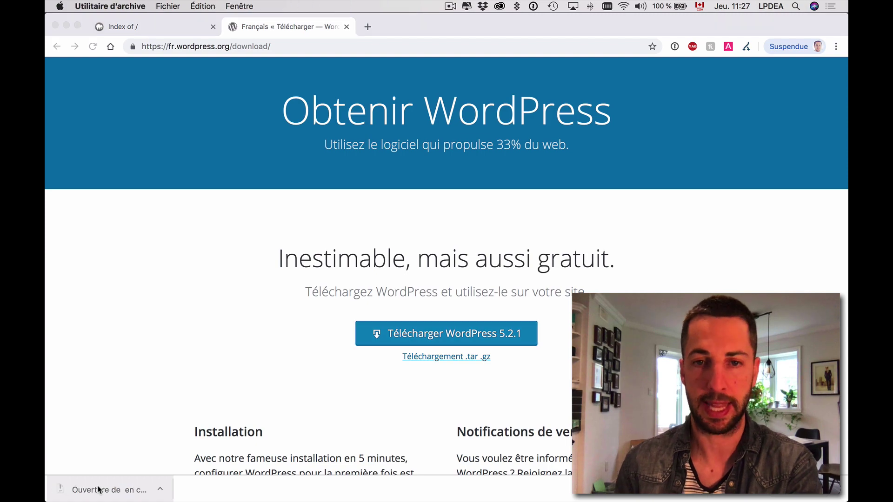
pyautogui.click(66, 25)
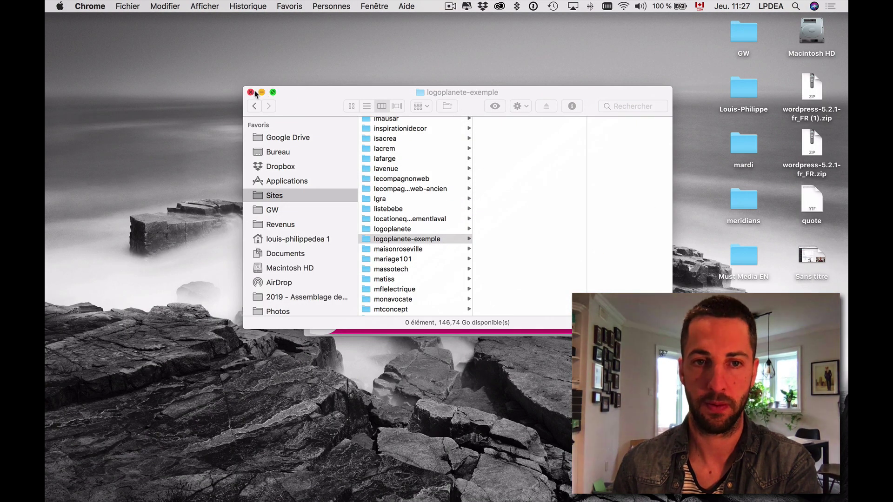
# Copy all 19 files from the Desktop wordpress folder into Sites/logoplanete-exemple.
pyautogui.moveTo(320, 94); pyautogui.dragTo(113, 22)
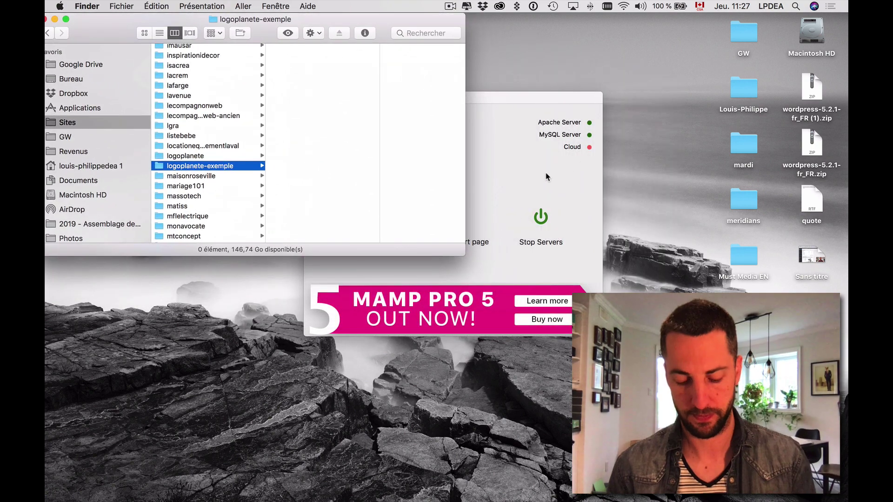
pyautogui.press('super+alt+h')
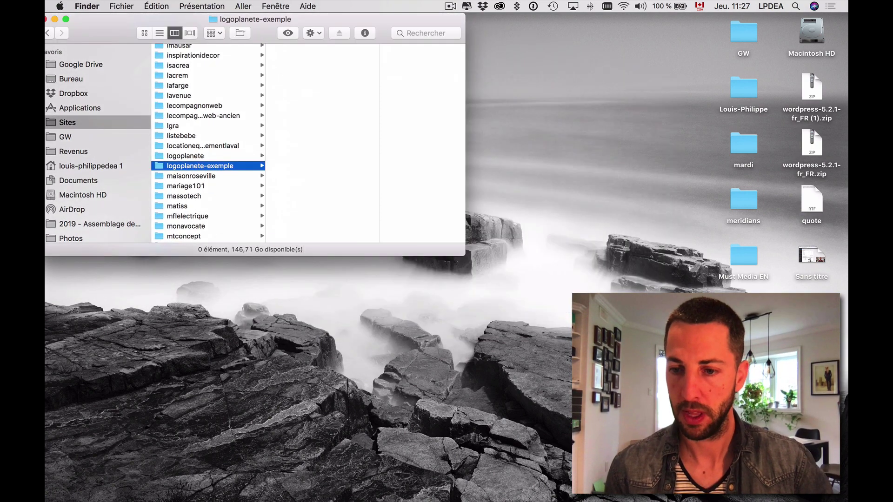
pyautogui.press('super+n')
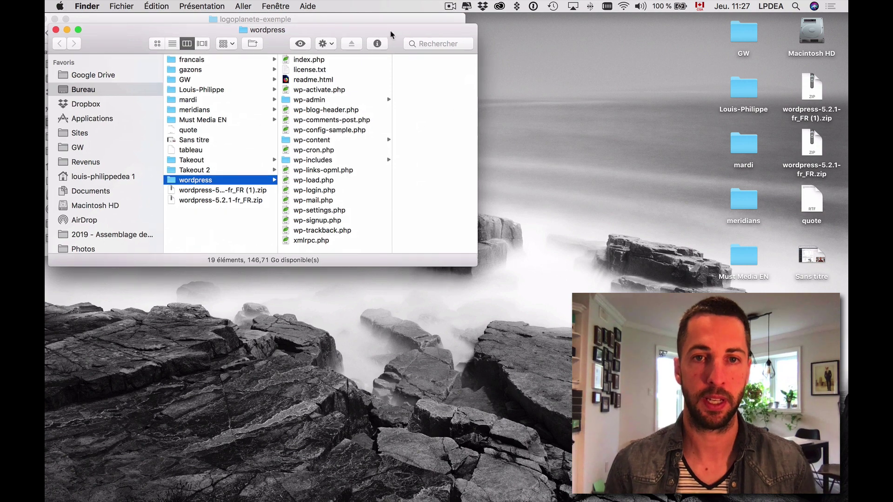
pyautogui.moveTo(391, 34); pyautogui.dragTo(798, 90)
pyautogui.click(743, 179)
pyautogui.press('super+a')
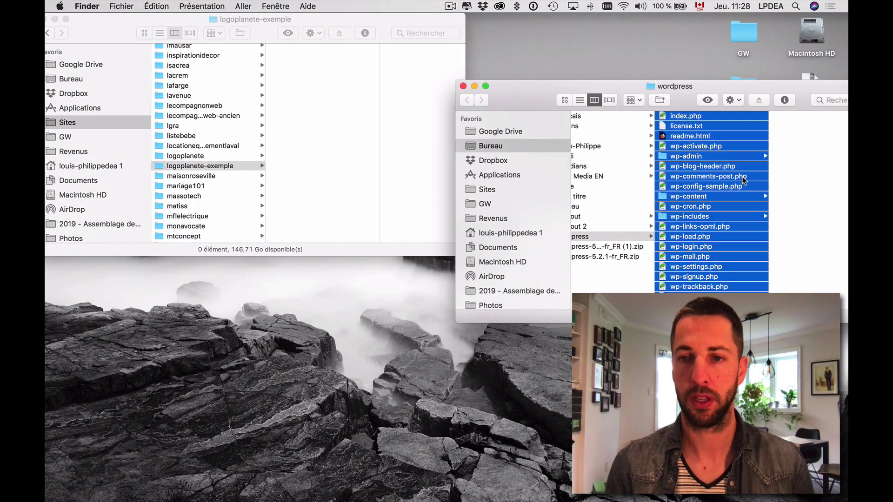
pyautogui.moveTo(697, 168); pyautogui.dragTo(345, 158)
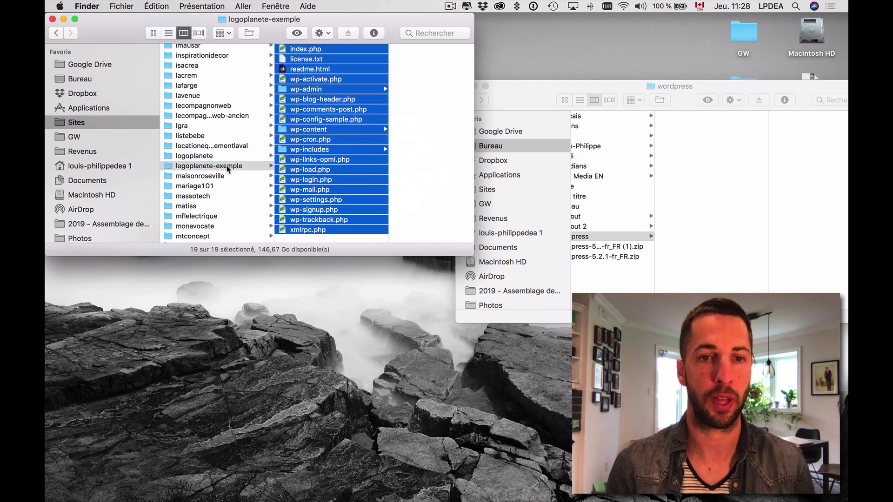
pyautogui.click(383, 298)
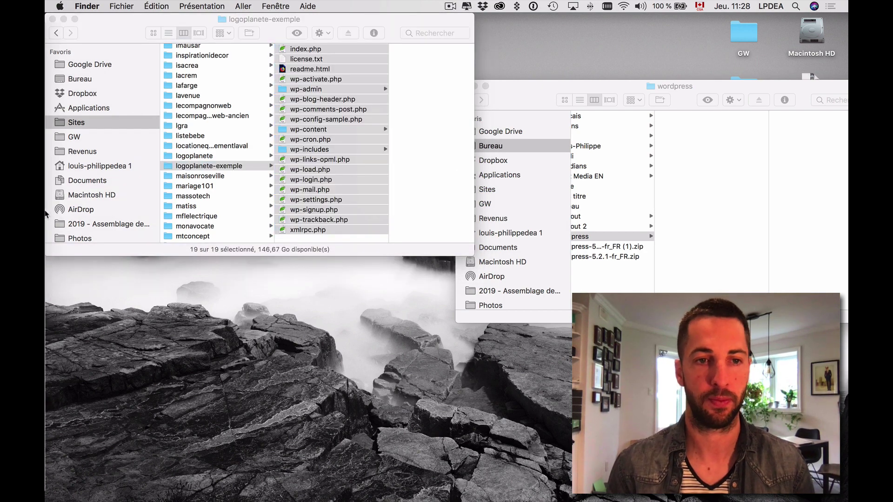
# Reload localhost:8888 in the Index of / tab to bring up the WordPress setup-config welcome page.
pyautogui.click(55, 133)
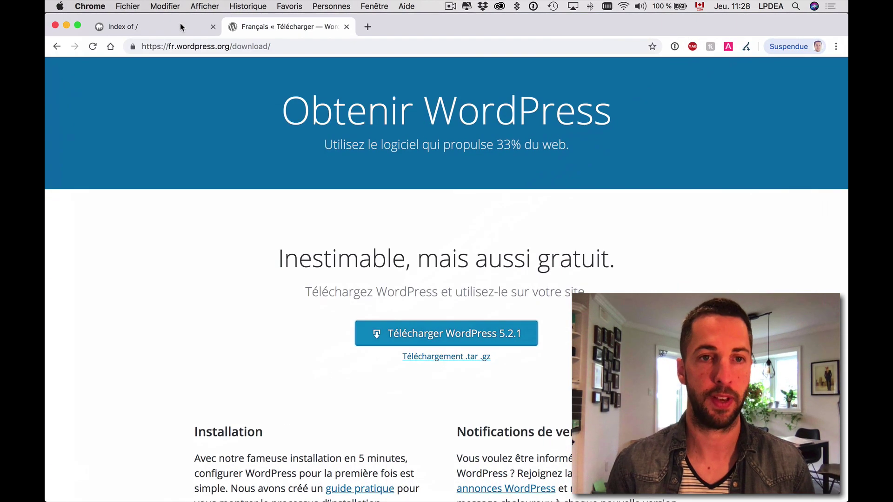
pyautogui.click(180, 24)
pyautogui.click(217, 48)
pyautogui.press('Return')
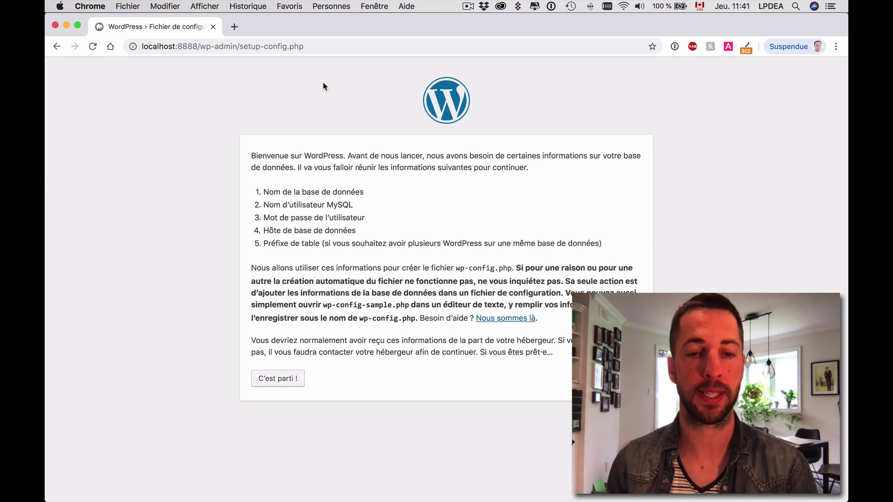
pyautogui.click(296, 377)
# Enter database name logoplanete, username root and the MySQL password.
pyautogui.press('super+a')
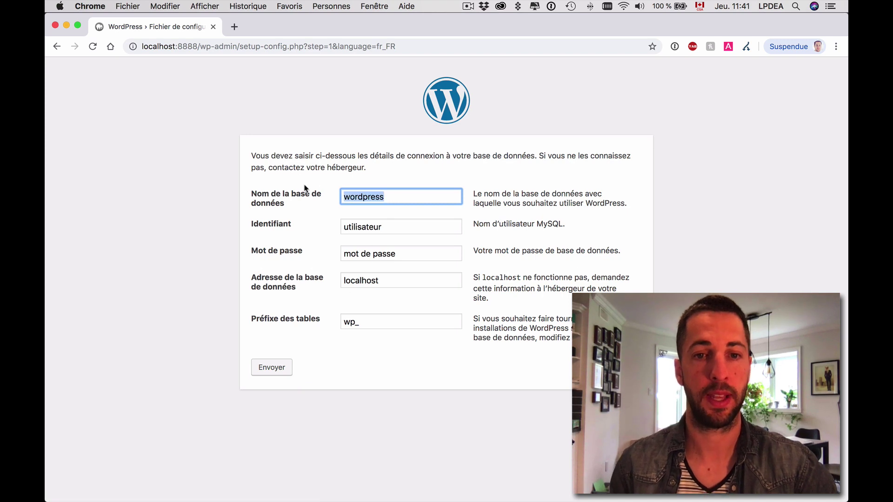
pyautogui.write('logoplant')
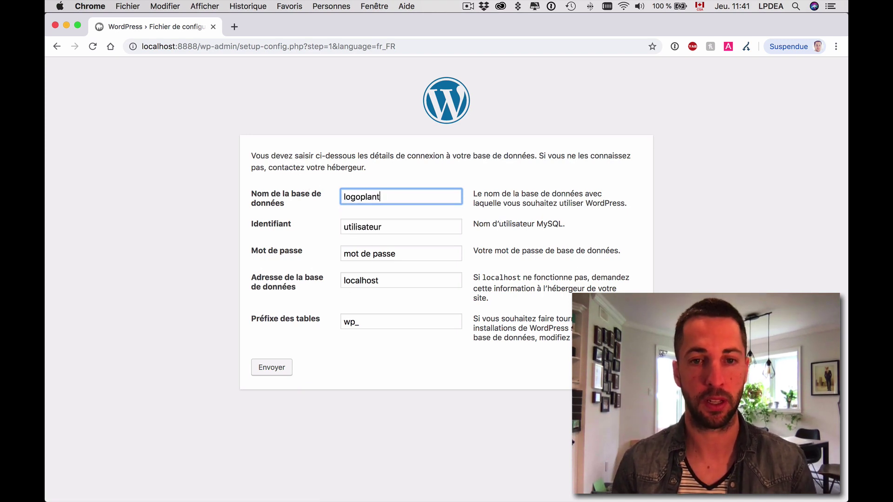
pyautogui.press('BackSpace')
pyautogui.write('ete')
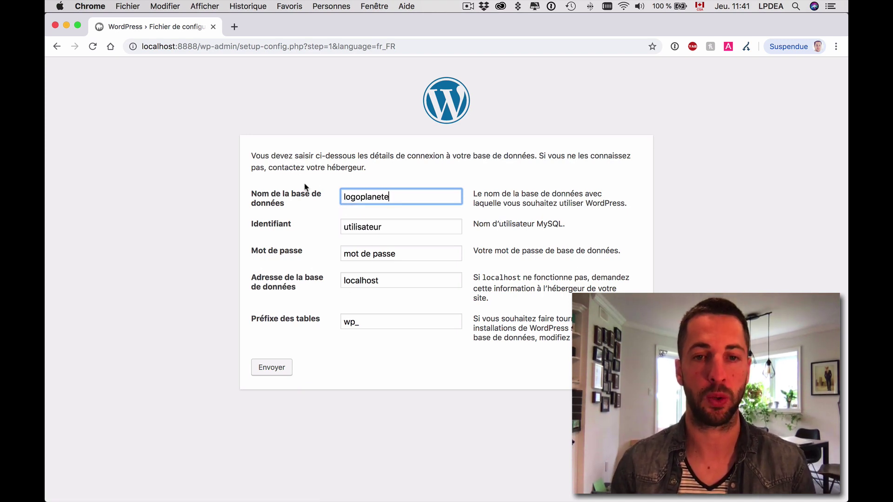
pyautogui.press('Tab')
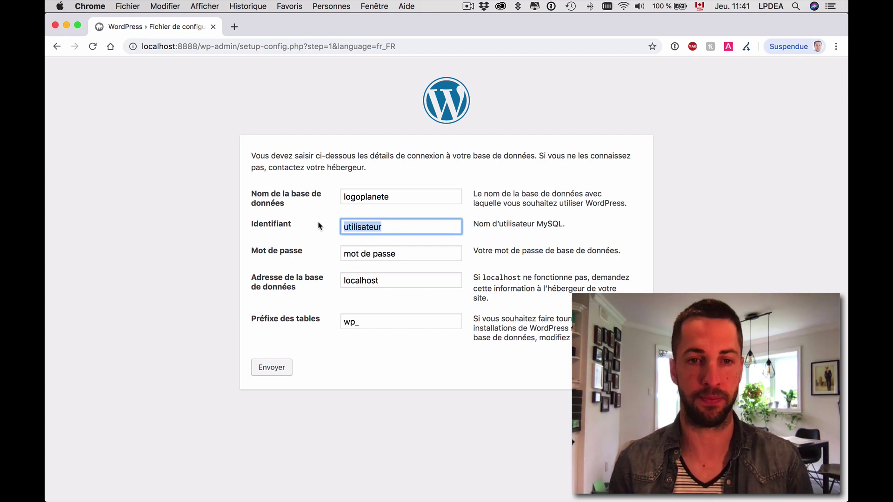
pyautogui.write('root')
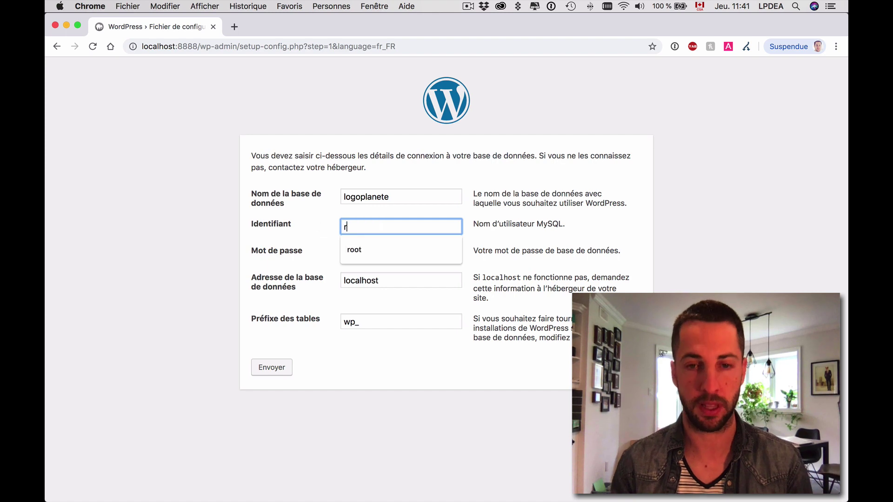
pyautogui.press('Tab')
pyautogui.write('root')
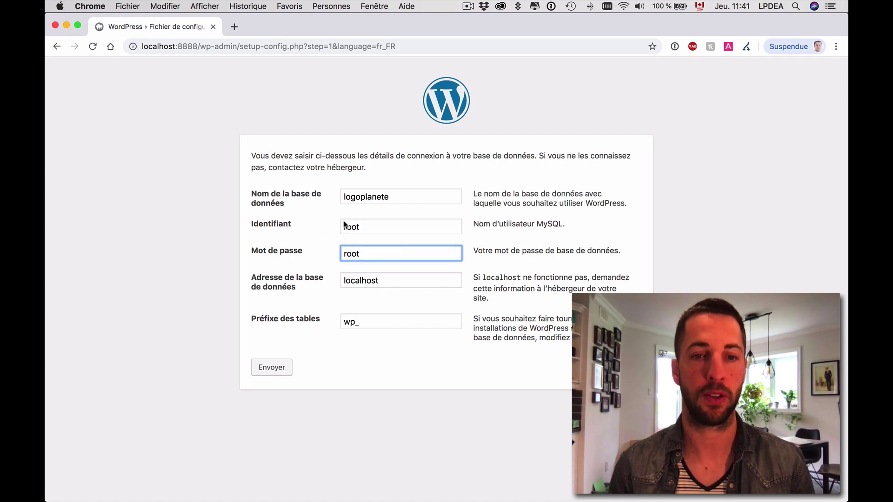
pyautogui.hotkey('shift', 'Tab')
pyautogui.press('Tab')
pyautogui.hotkey('shift', 'Tab')
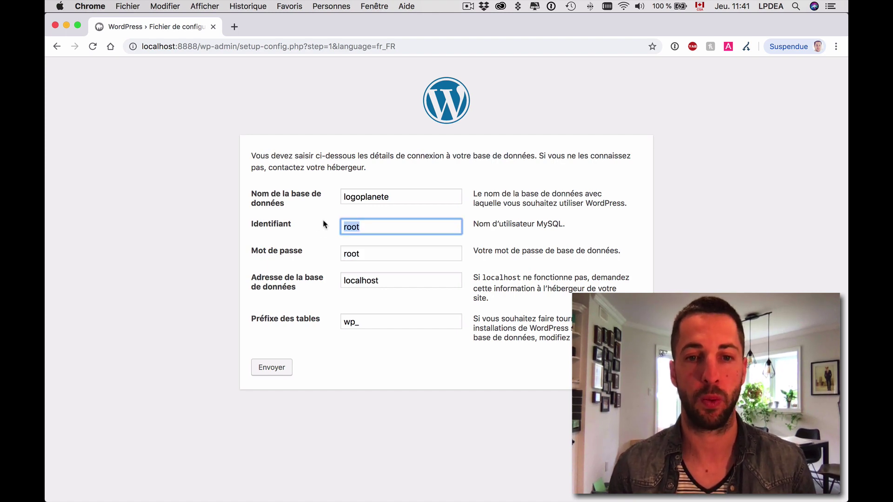
pyautogui.press('Tab')
# Replace the wp_ table prefix with ksjsnd_ and submit the connection details.
pyautogui.click(376, 224)
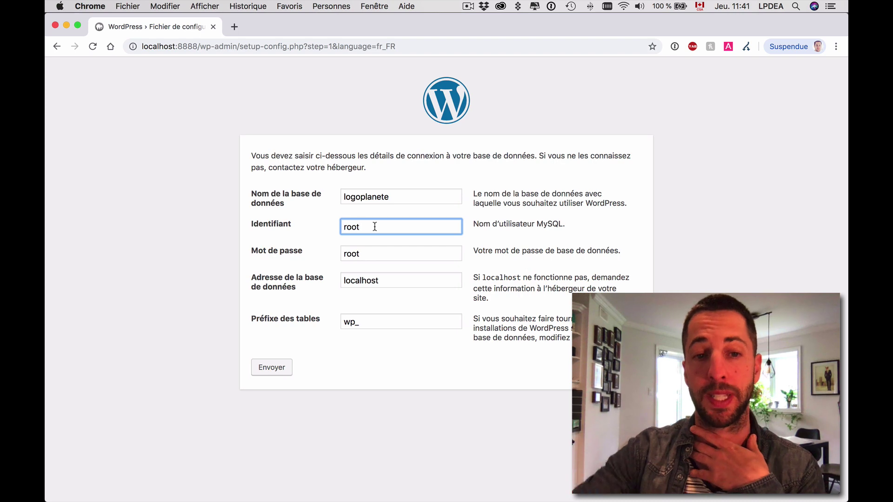
pyautogui.moveTo(375, 227); pyautogui.dragTo(315, 227)
pyautogui.moveTo(377, 253); pyautogui.dragTo(295, 251)
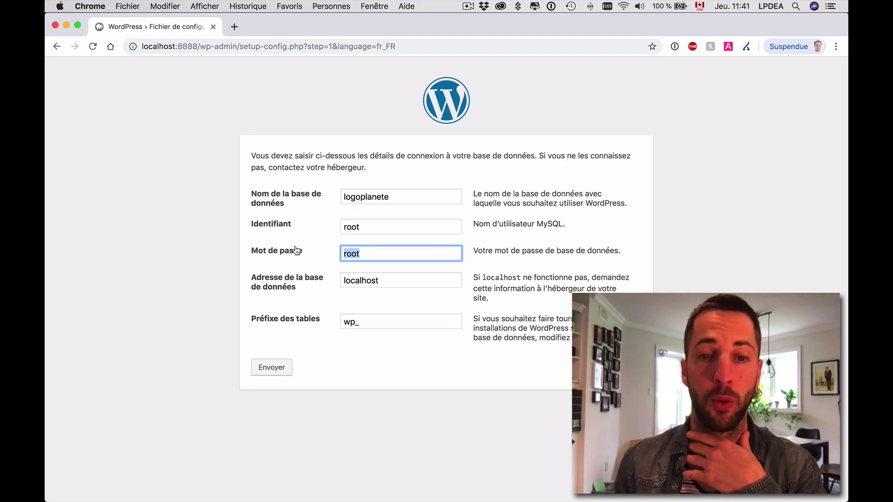
pyautogui.moveTo(360, 321); pyautogui.dragTo(334, 324)
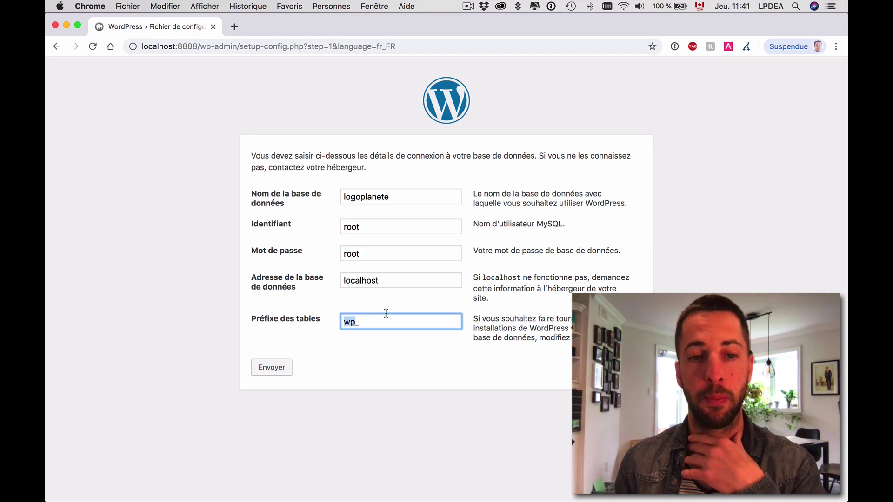
pyautogui.write('ksjs')
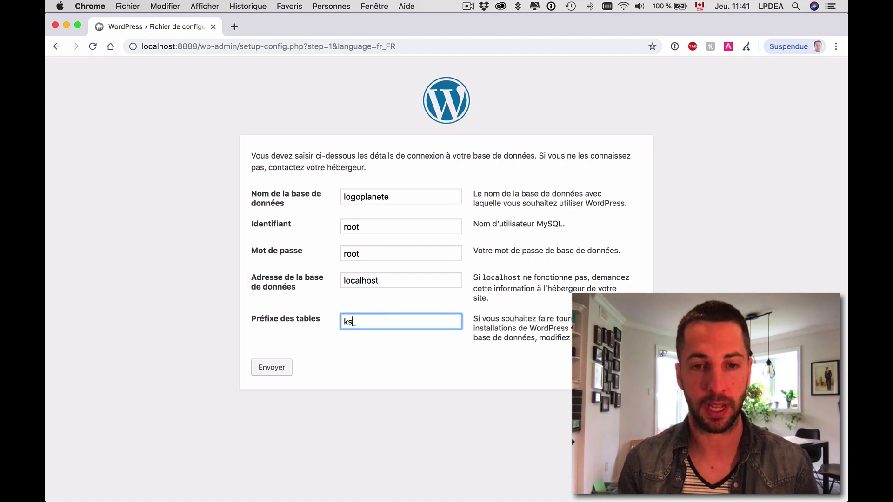
pyautogui.write('nd')
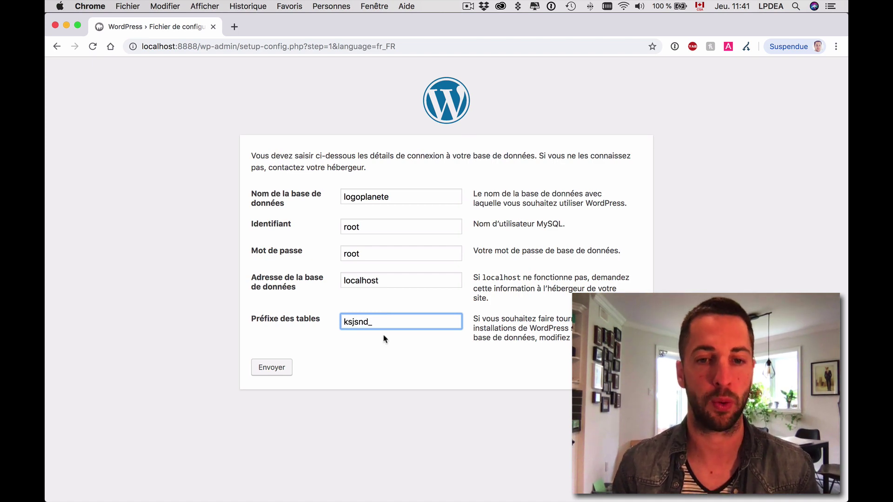
pyautogui.click(372, 349)
pyautogui.click(272, 368)
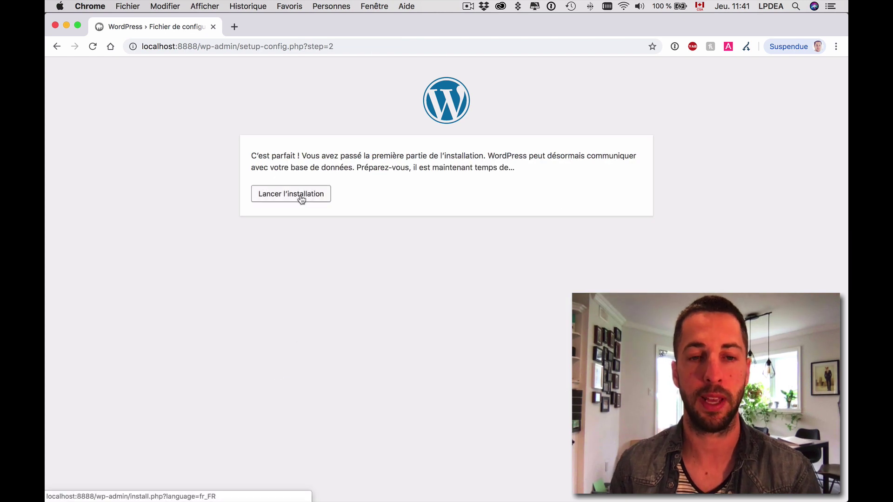
# Launch the installation and enter the site title 'Logo Planète'.
pyautogui.click(301, 199)
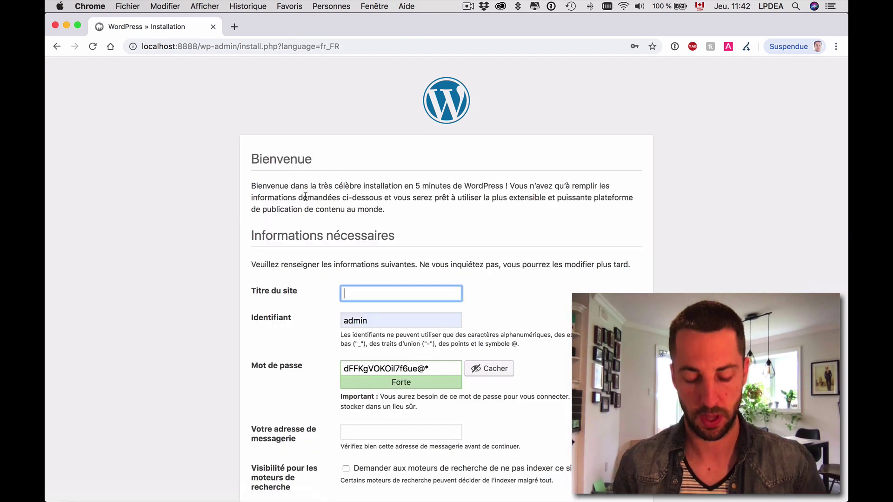
pyautogui.write('Logo')
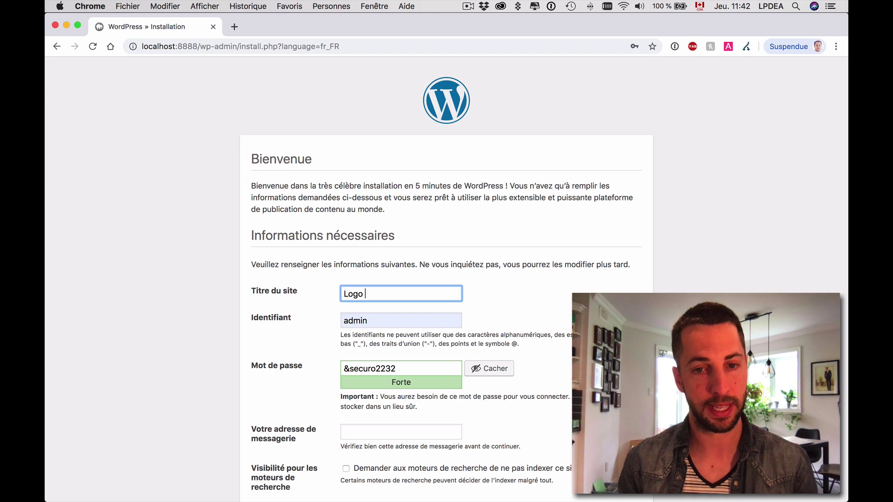
pyautogui.write(' Planète')
pyautogui.scroll(-2, 375, 261)
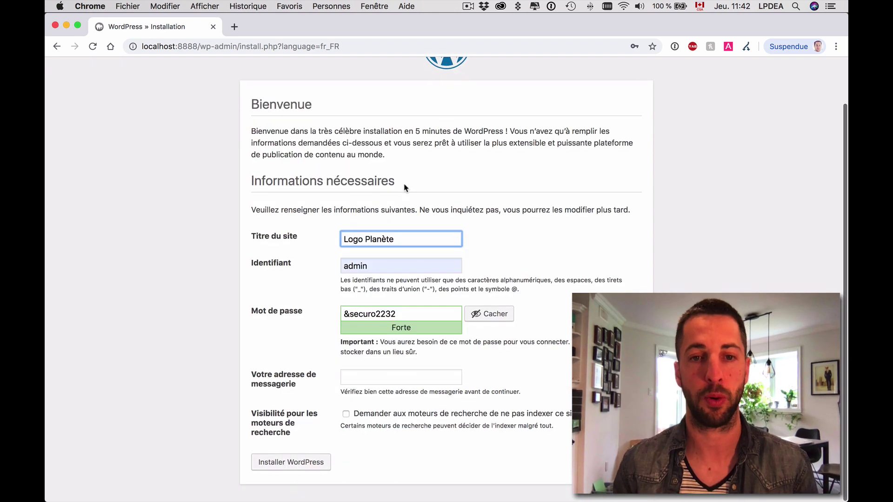
# Set the admin username to Webmaster and replace the suggested password with a strong one.
pyautogui.press('Tab')
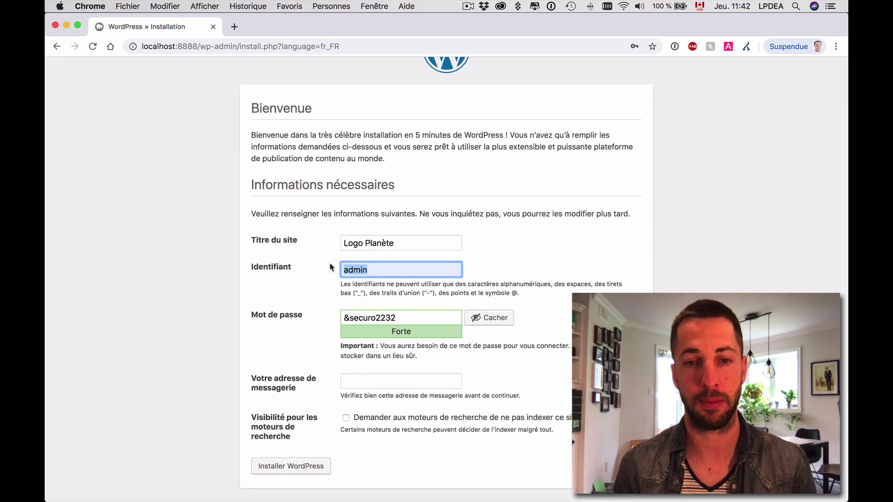
pyautogui.write('ad')
pyautogui.press('BackSpace')
pyautogui.press('BackSpace')
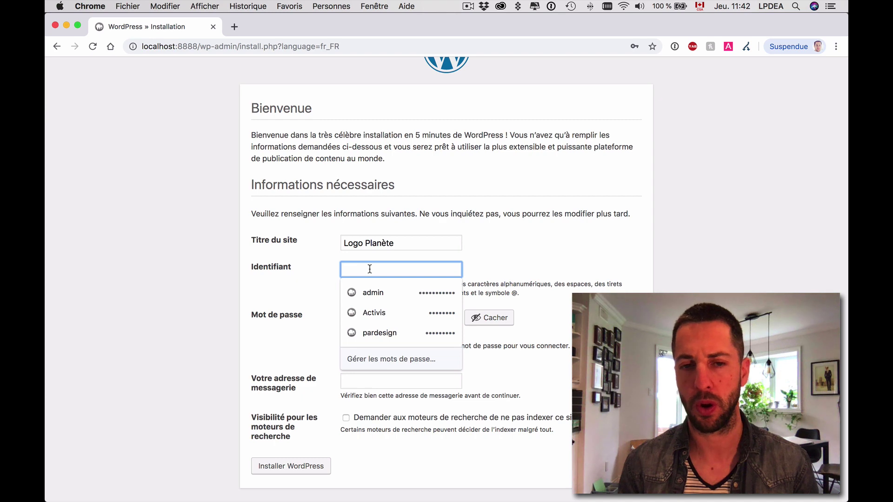
pyautogui.write('W')
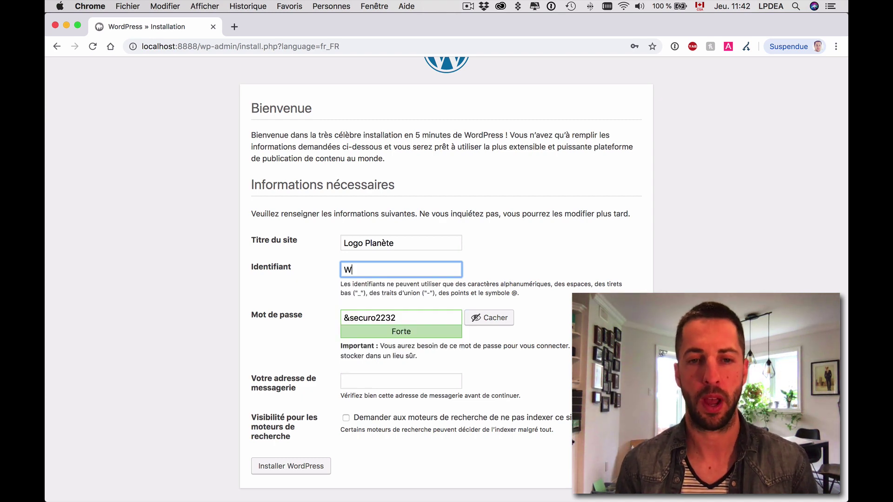
pyautogui.write('ebmaster')
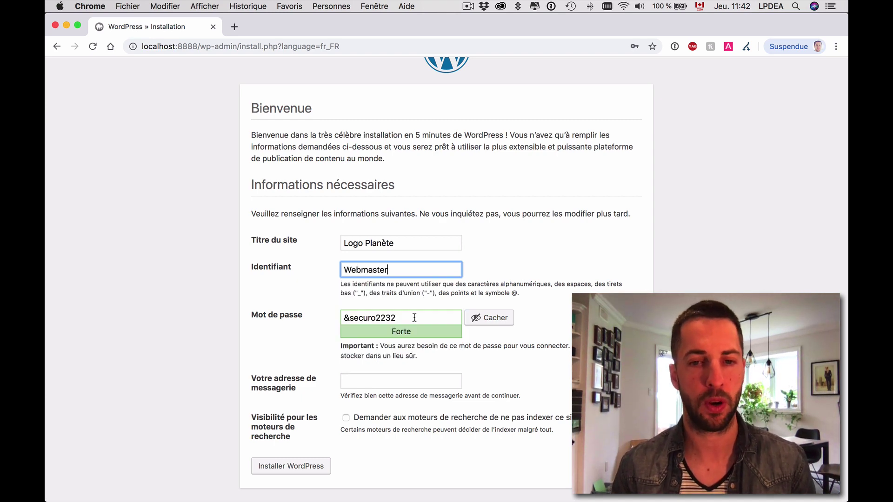
pyautogui.moveTo(414, 317); pyautogui.dragTo(344, 317)
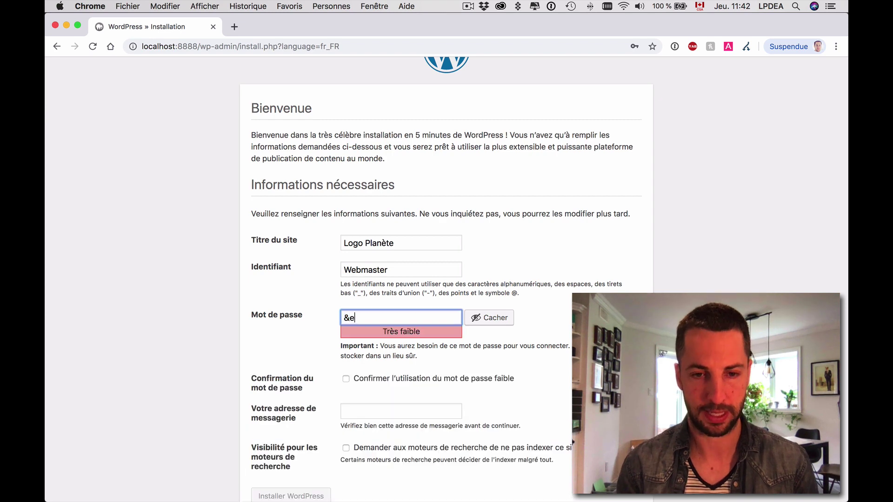
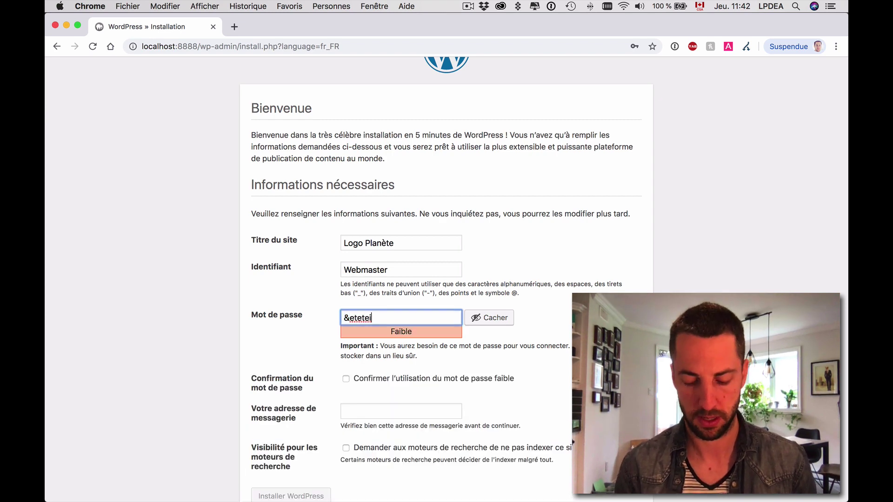
pyautogui.tripleClick(397, 311)
pyautogui.press('super+c')
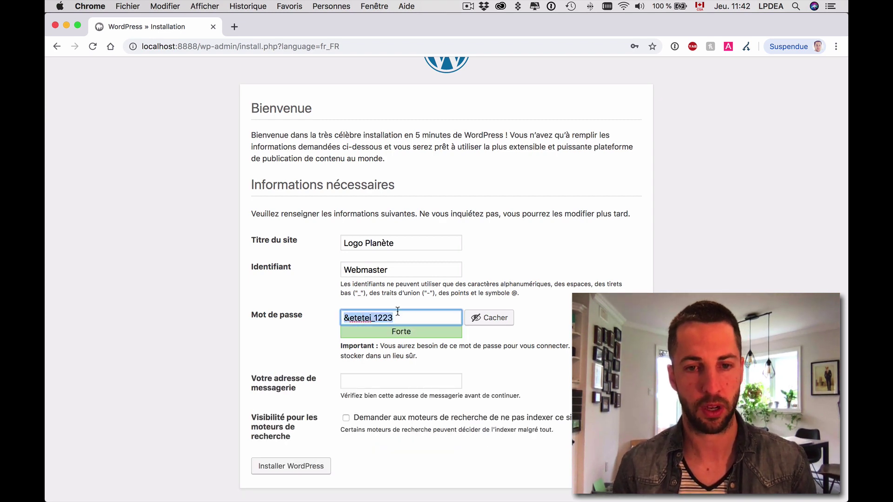
# Start a TextEdit note with the username Webmaster and the copied password below it.
pyautogui.moveTo(54, 320)
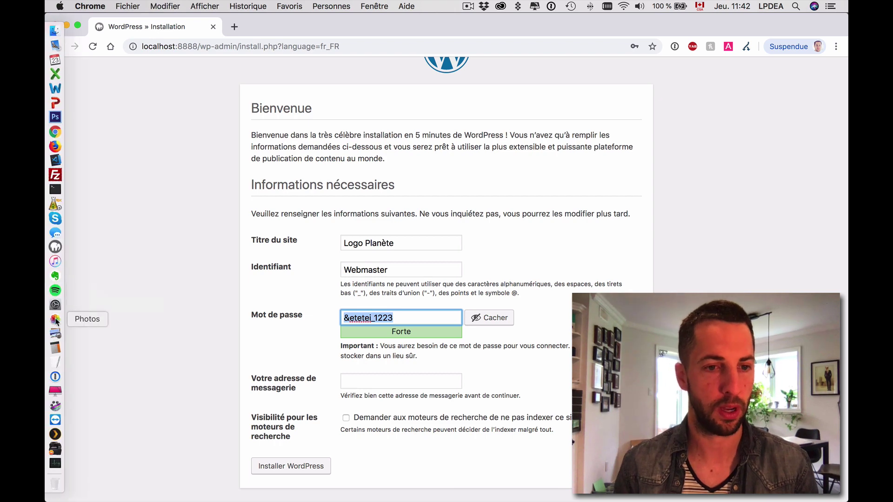
pyautogui.click(55, 366)
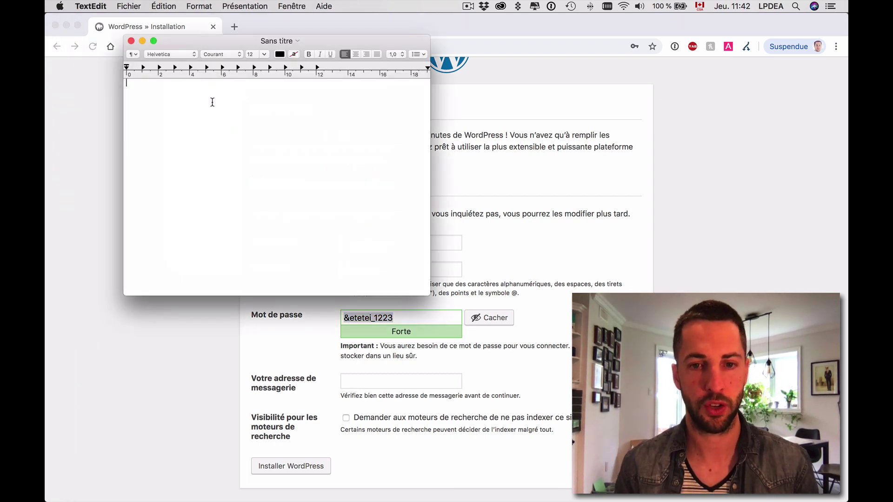
pyautogui.write('A')
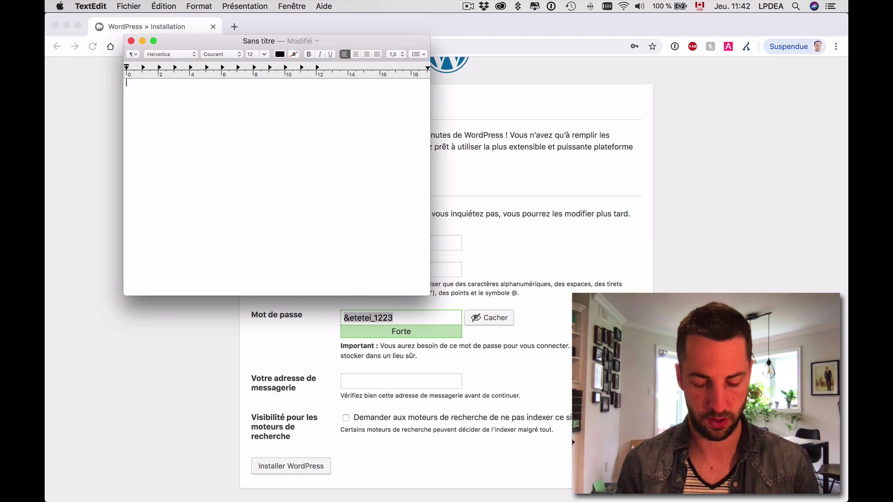
pyautogui.write('Webmaster')
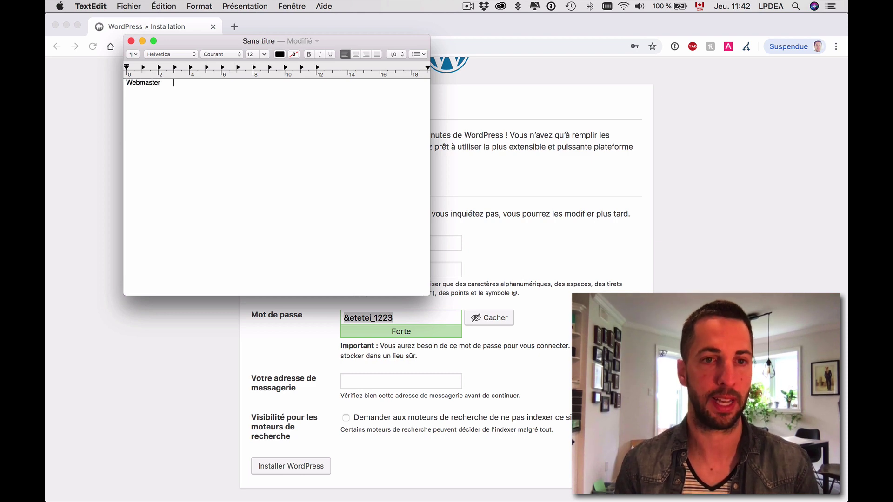
pyautogui.press('Return')
pyautogui.press('super+v')
# Save the note with Enregistrer, minimize it, and return to the installation form's e-mail field.
pyautogui.press('super+s')
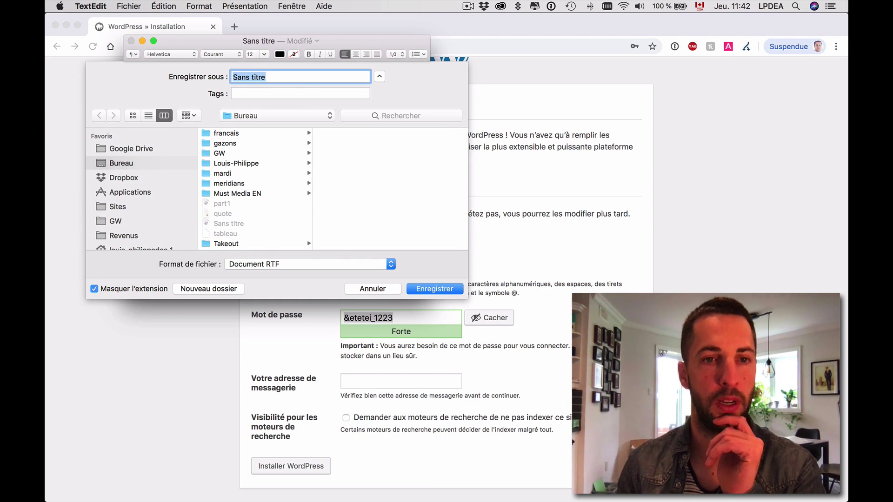
pyautogui.press('Return')
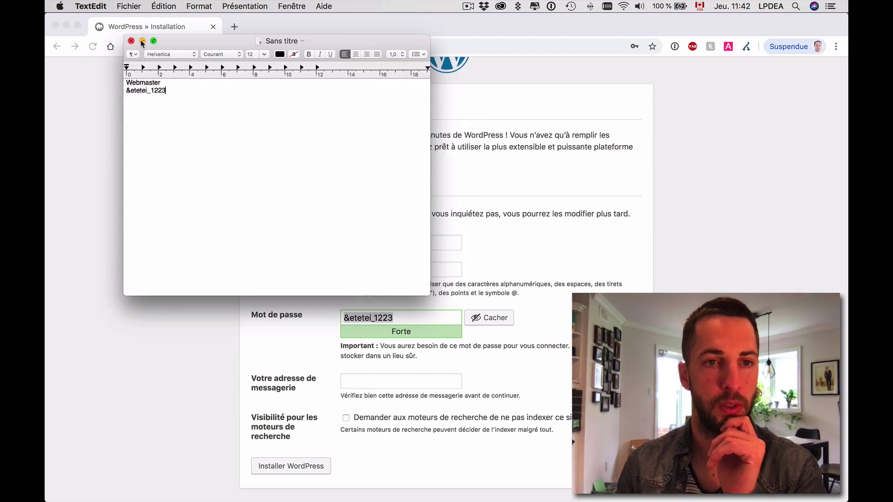
pyautogui.click(142, 41)
pyautogui.click(381, 380)
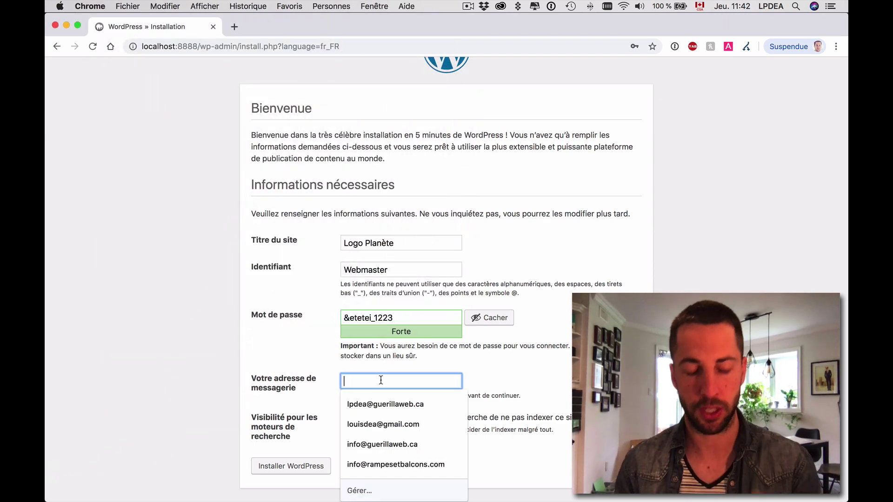
# Enter the administrator's e-mail address in the form and click Installer WordPress.
pyautogui.write('lpdea@')
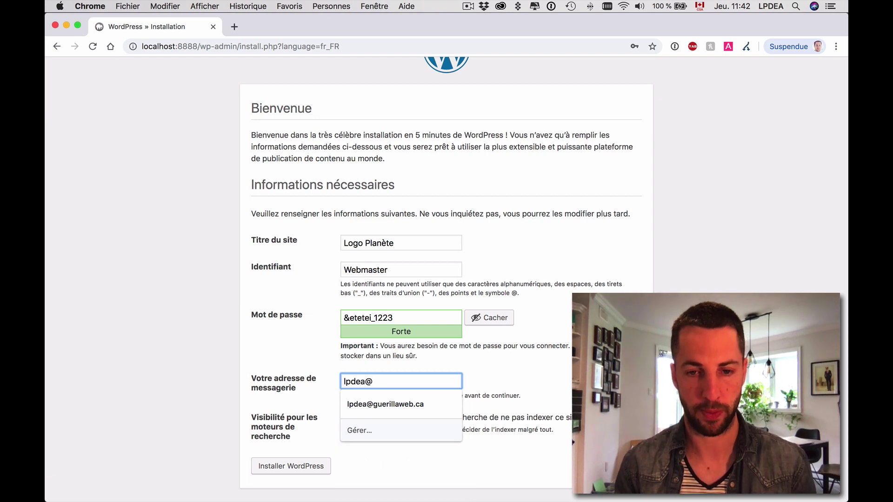
pyautogui.press('super+a')
pyautogui.press('BackSpace')
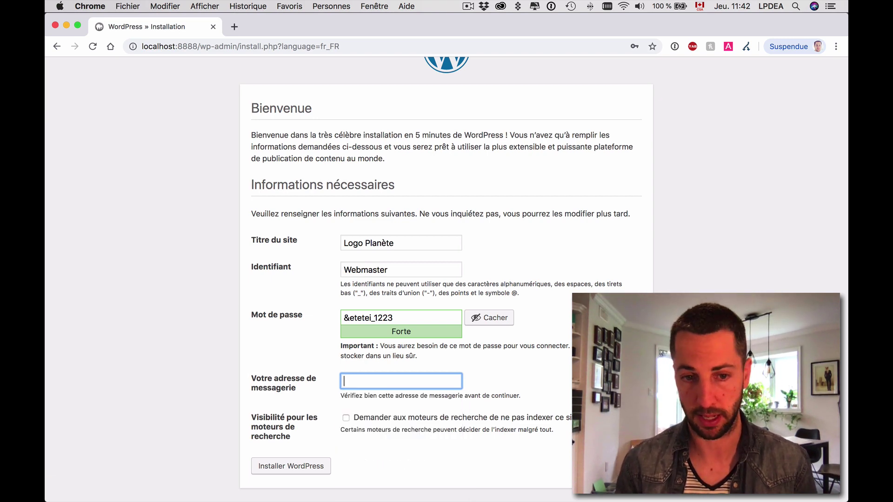
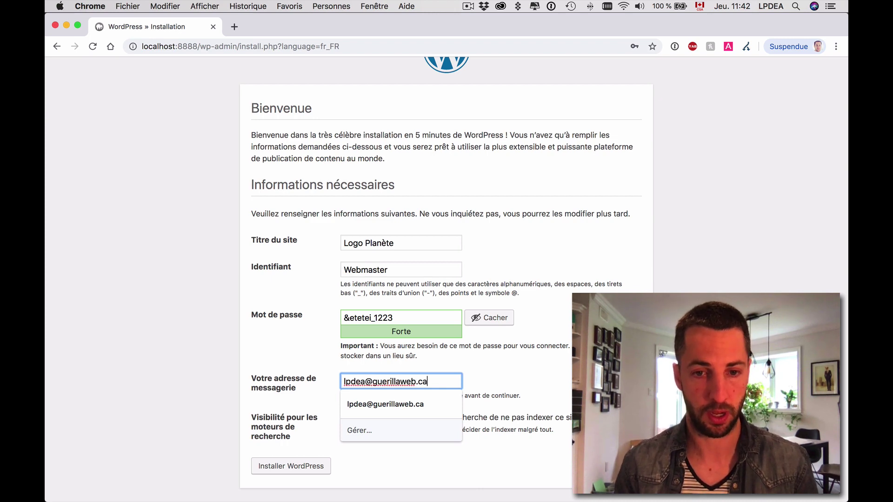
pyautogui.click(402, 425)
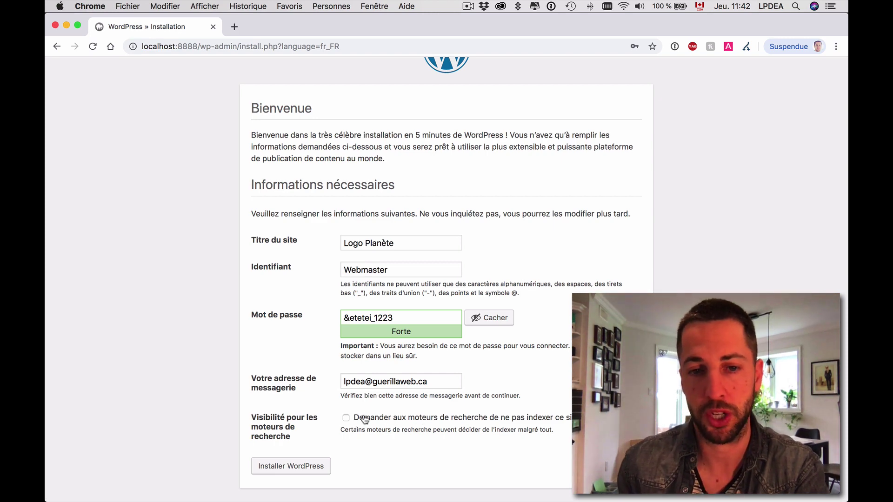
pyautogui.click(307, 467)
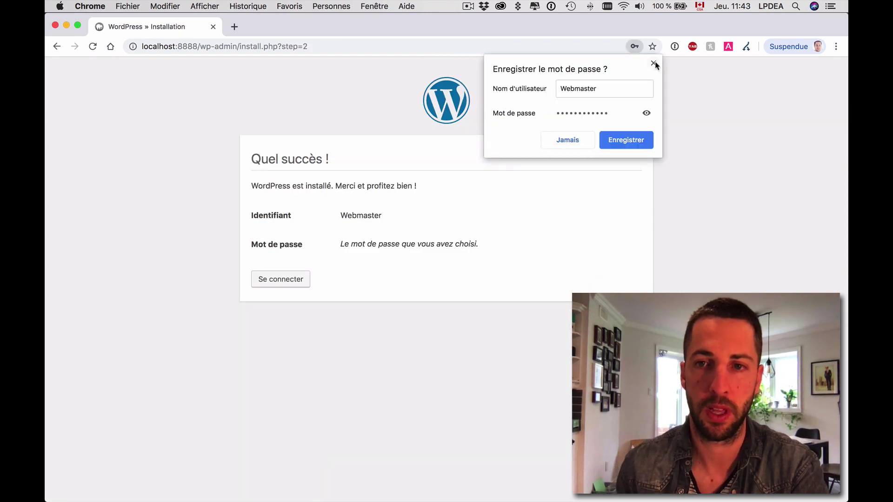
# Log in as Webmaster with the saved password, dismissing Chrome's save-password prompts.
pyautogui.click(654, 64)
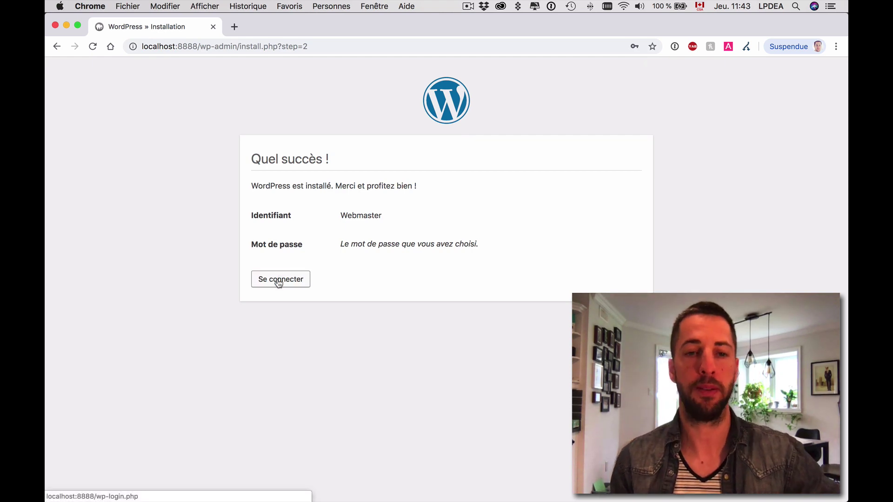
pyautogui.click(278, 283)
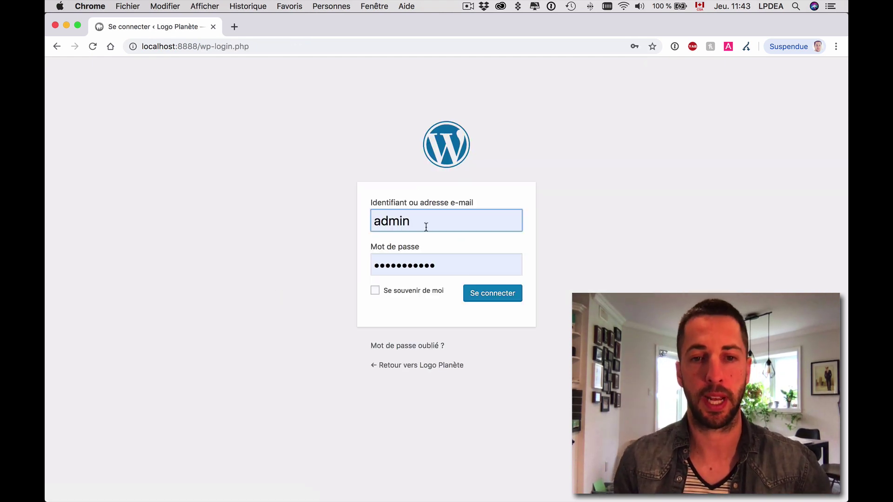
pyautogui.doubleClick(425, 224)
pyautogui.write('Webmaster')
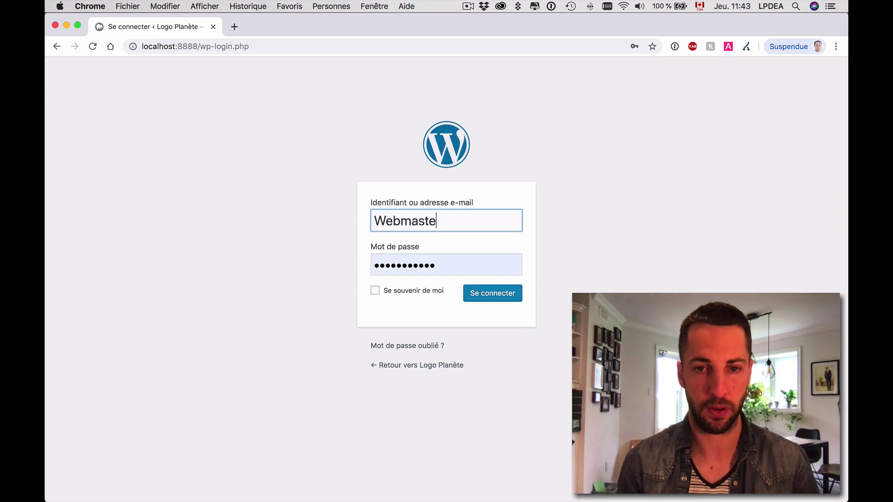
pyautogui.press('Tab')
pyautogui.press('Return')
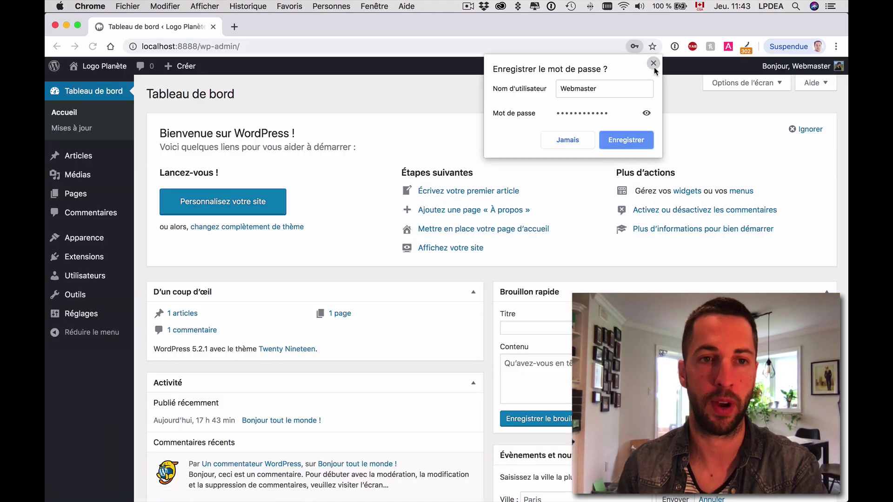
pyautogui.click(653, 63)
pyautogui.click(200, 47)
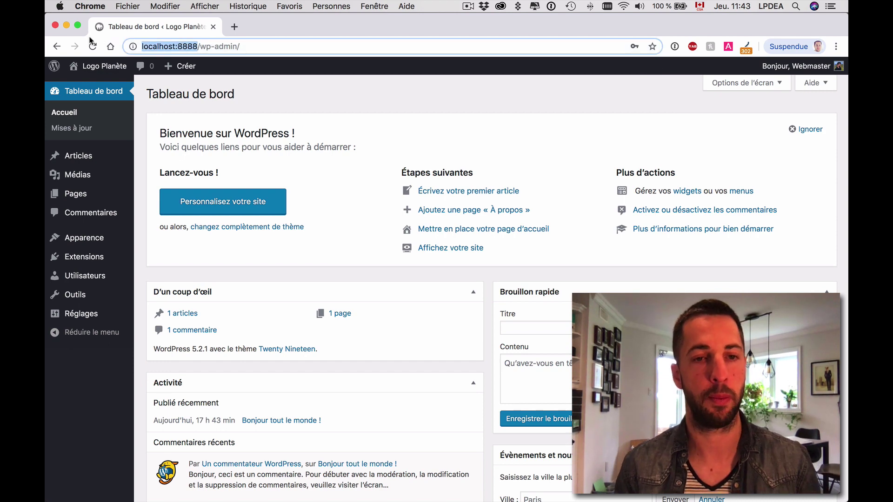
# Open localhost:8888 in a new tab to view the Logo Planète front page.
pyautogui.press('super+c')
pyautogui.press('super+t')
pyautogui.press('super+v')
pyautogui.press('Return')
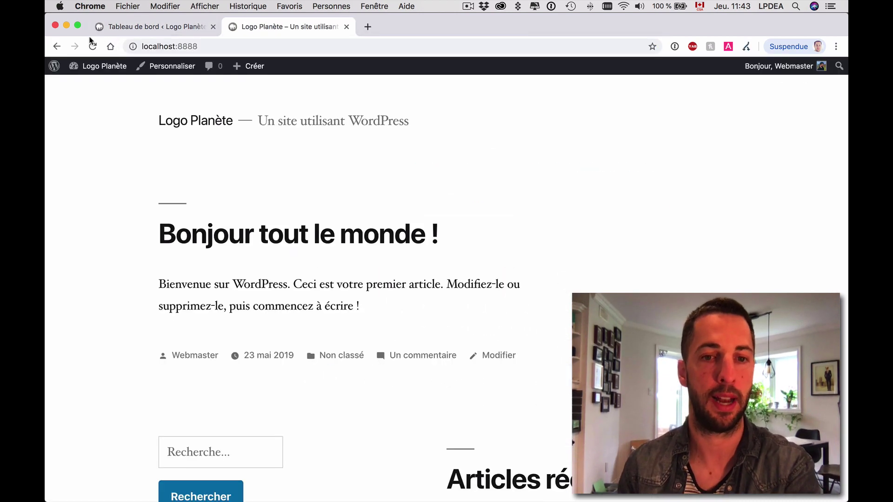
pyautogui.scroll(-5, 561, 168)
pyautogui.scroll(5, 562, 168)
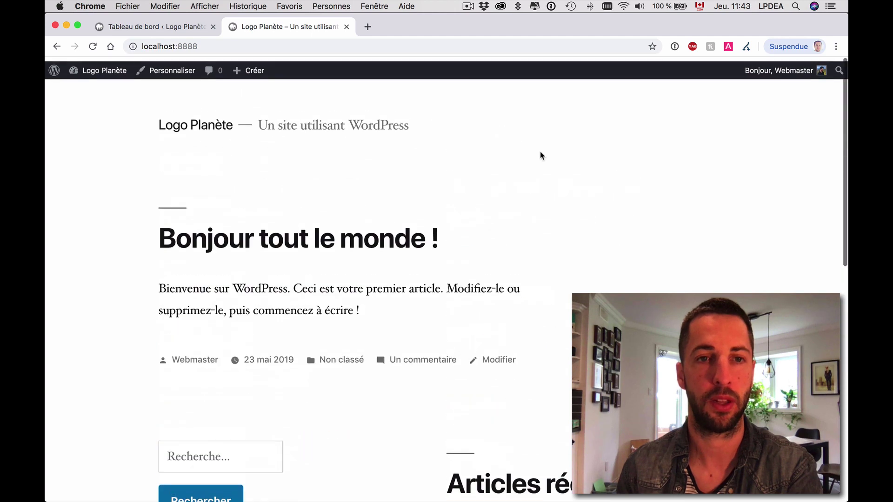
# Switch back to the Tableau de bord tab and select wp-admin in its address.
pyautogui.click(134, 47)
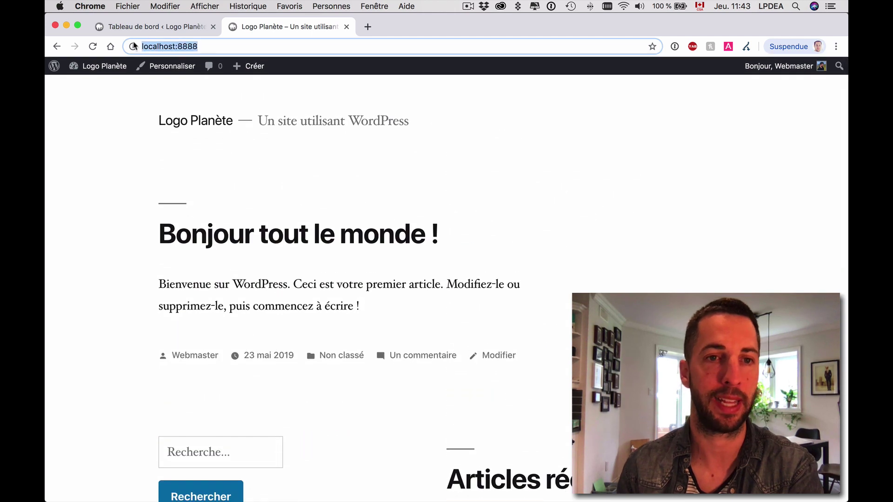
pyautogui.click(189, 28)
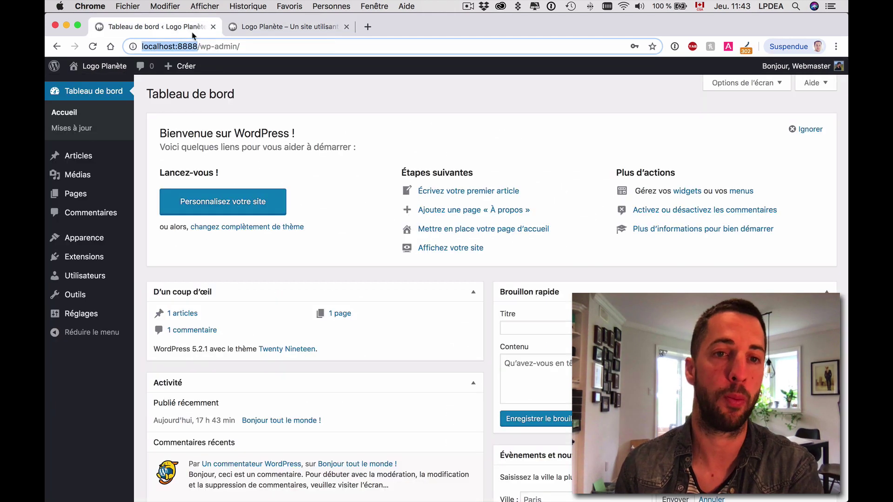
pyautogui.click(200, 46)
pyautogui.moveTo(201, 46)
pyautogui.mouseDown()
pyautogui.moveTo(242, 46)
pyautogui.moveTo(198, 45)
pyautogui.mouseUp()
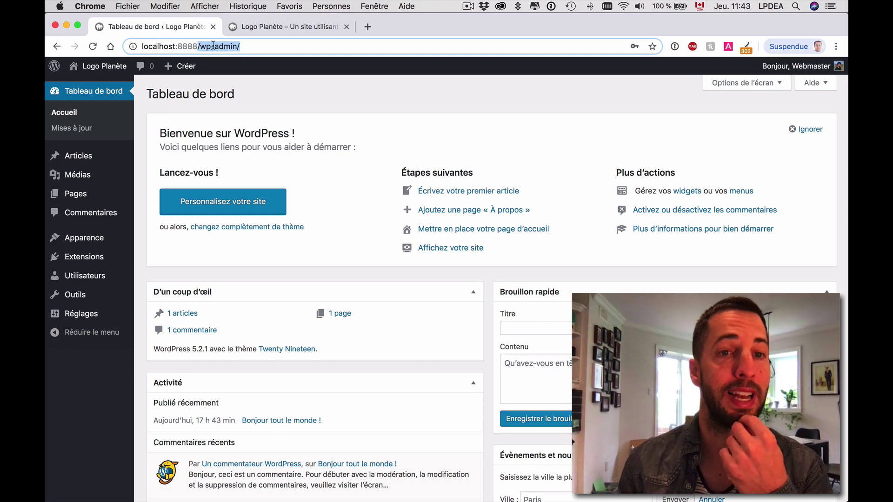
pyautogui.click(248, 46)
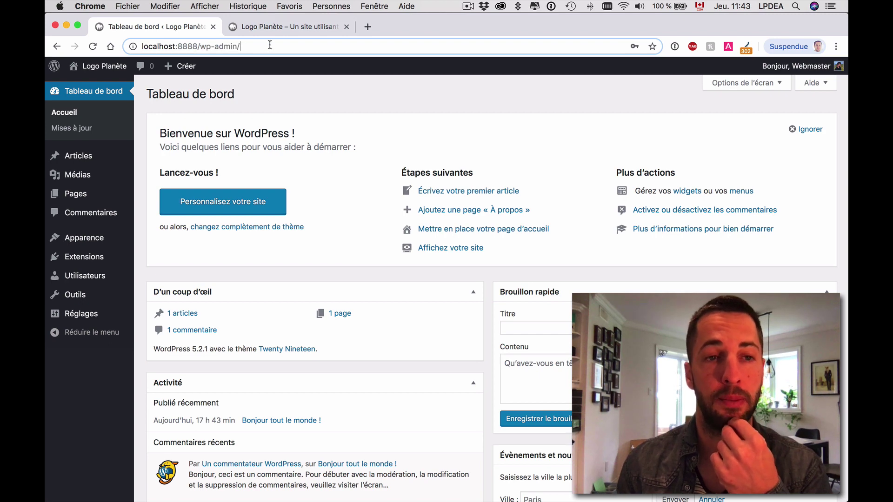